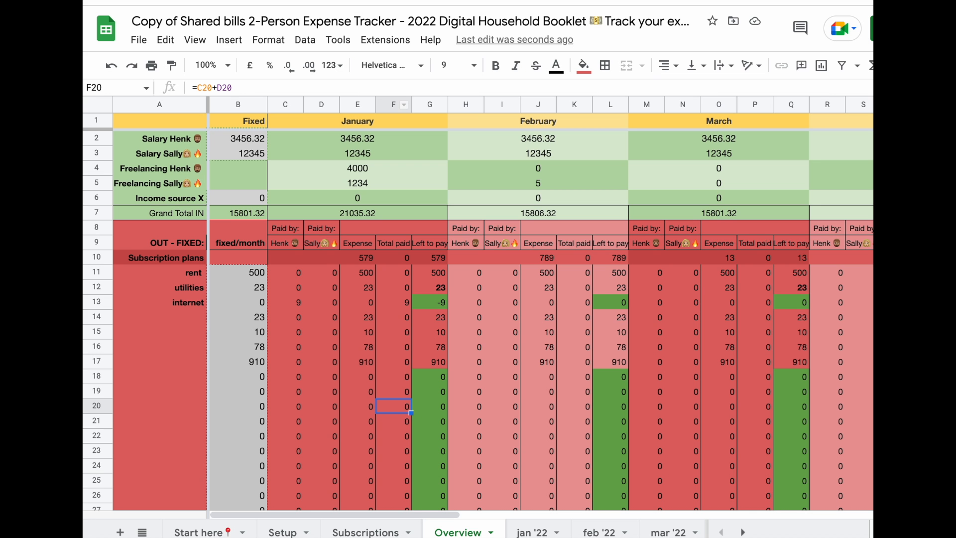
Step: Open the Start here sheet and read through its walkthrough of the tabs
left_click(180, 531)
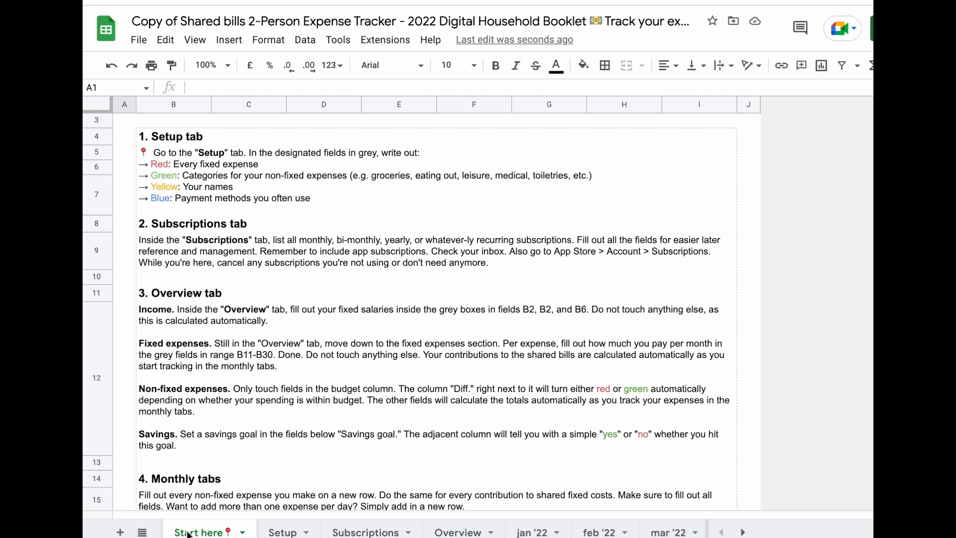
scroll(340, 268, "up", 2)
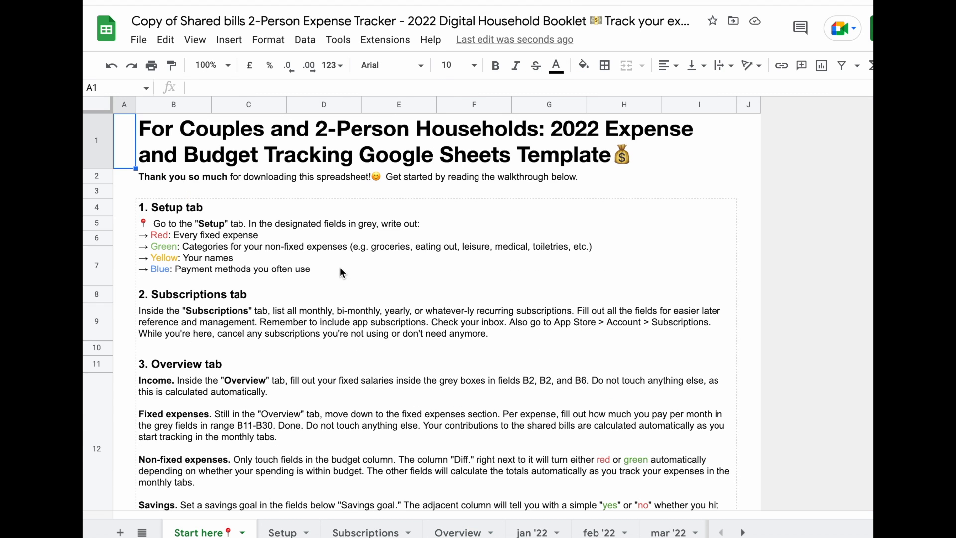
scroll(339, 268, "down", 2)
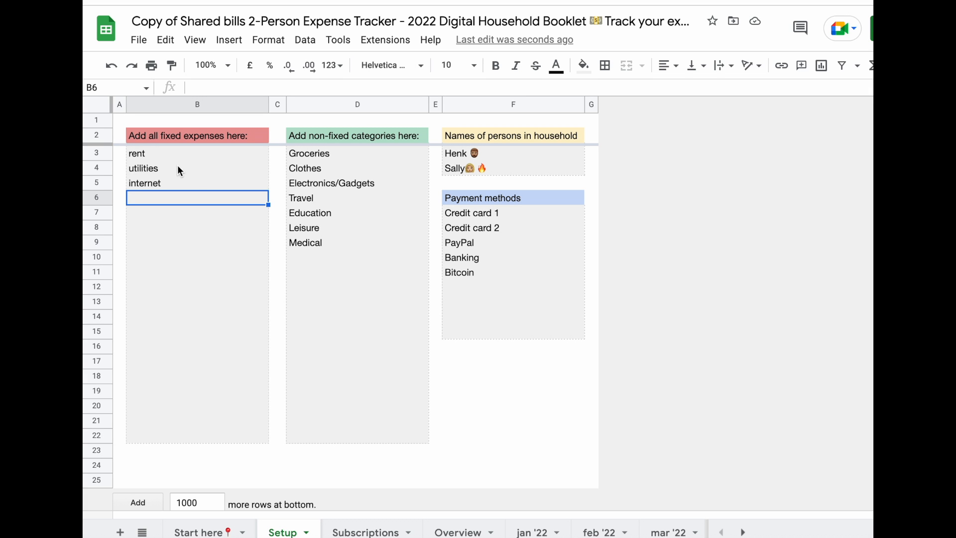
Step: On the Setup sheet, try clearing the sample fixed expenses rent, utilities and internet, and undo the deletion
left_click_drag(154, 158, 158, 434)
left_click(161, 172)
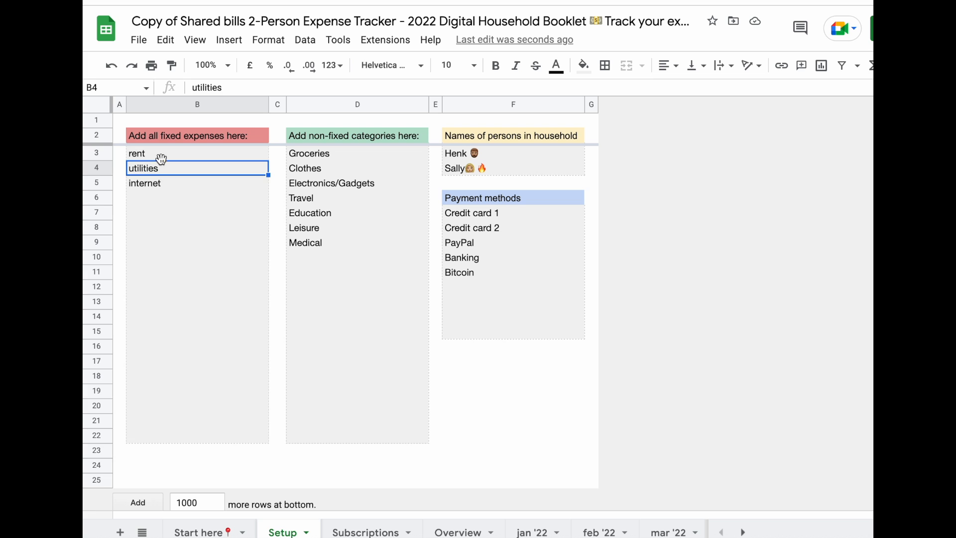
left_click(142, 154)
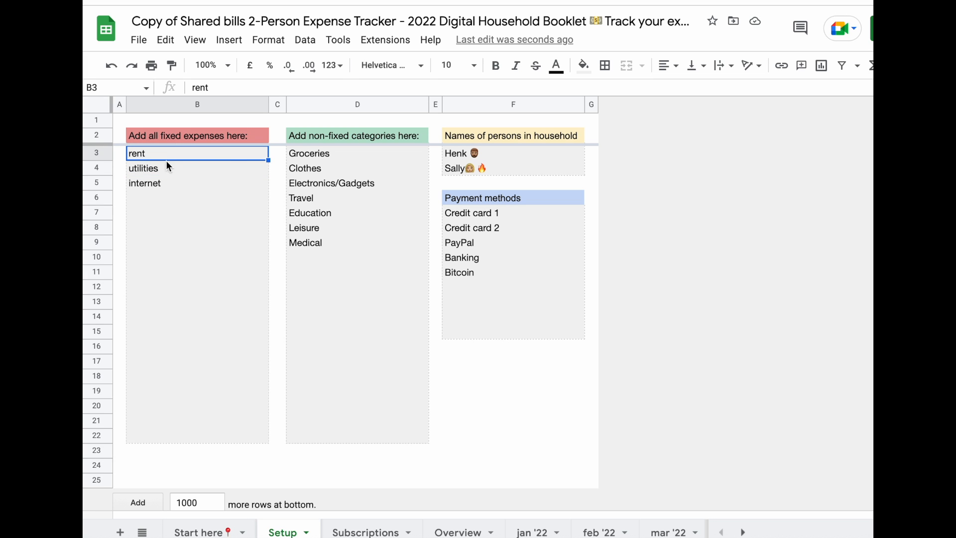
left_click(152, 187, "shift")
key("Delete")
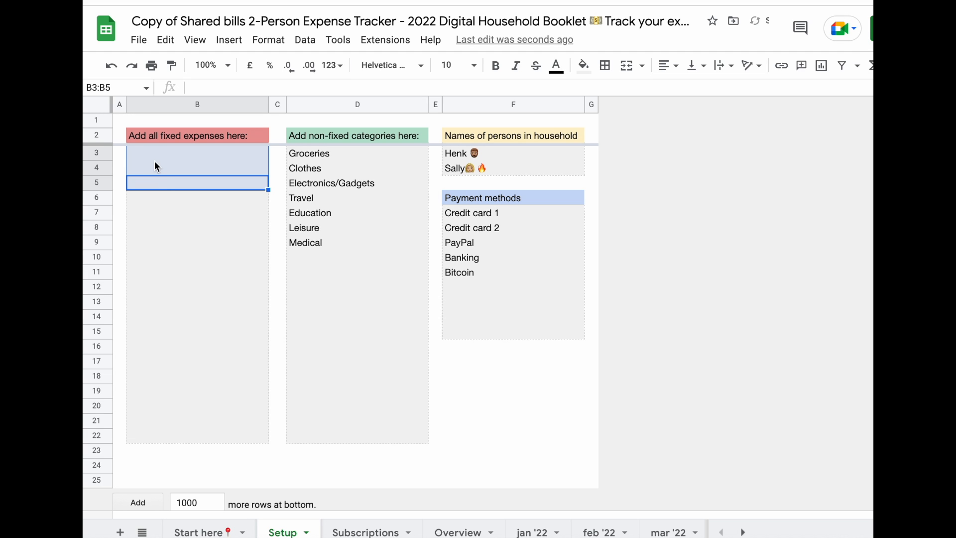
key("ctrl+z")
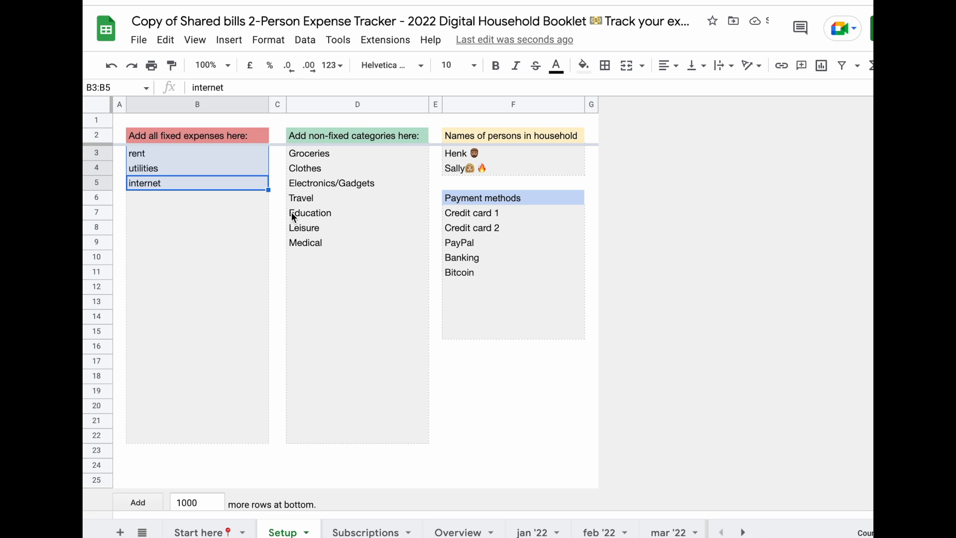
Step: Add Bars and Museums to the non-fixed categories below Medical
left_click(325, 143)
left_click_drag(326, 152, 326, 243)
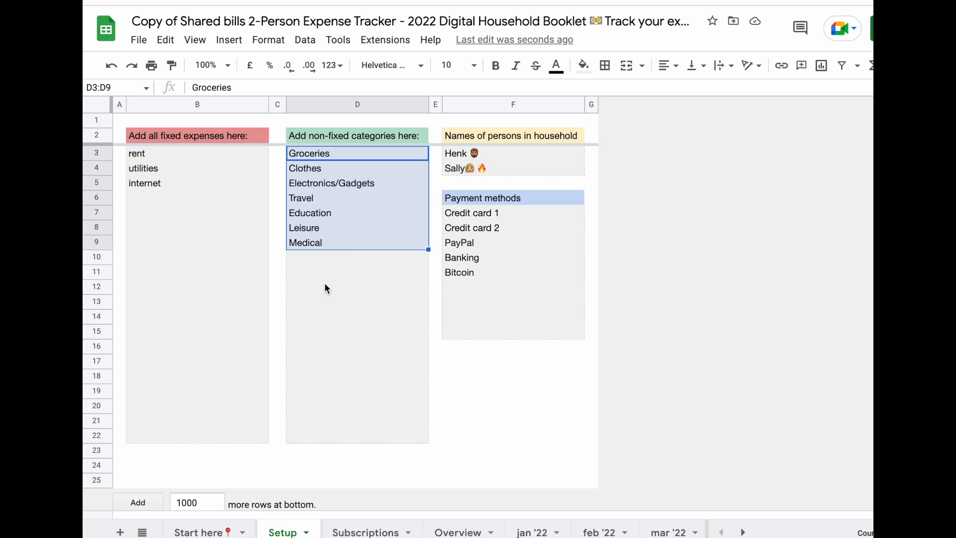
left_click(312, 172)
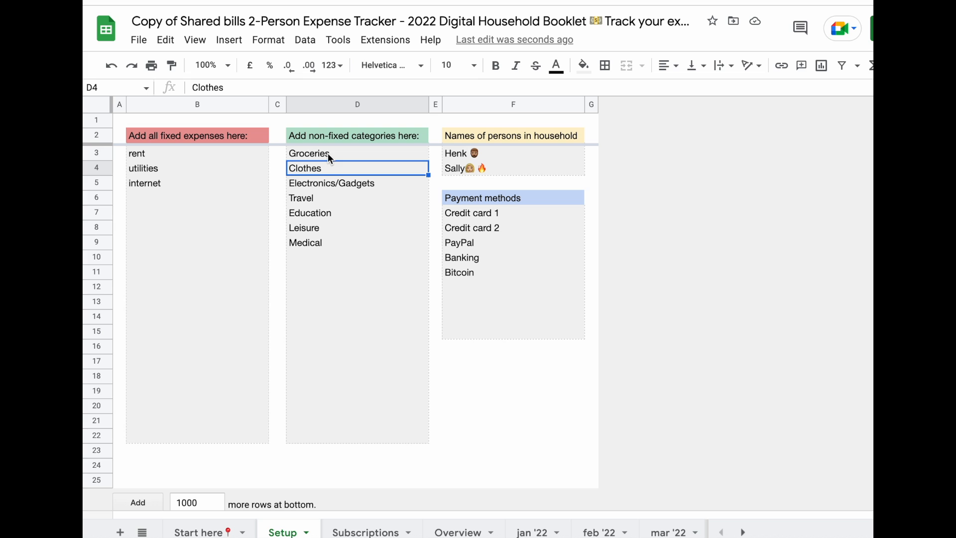
left_click(328, 154)
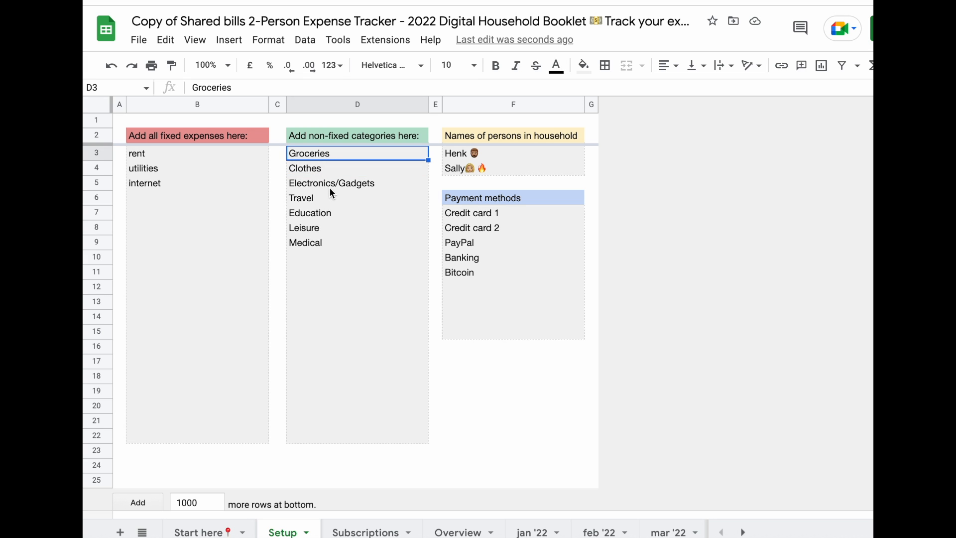
left_click(318, 199)
left_click(325, 217)
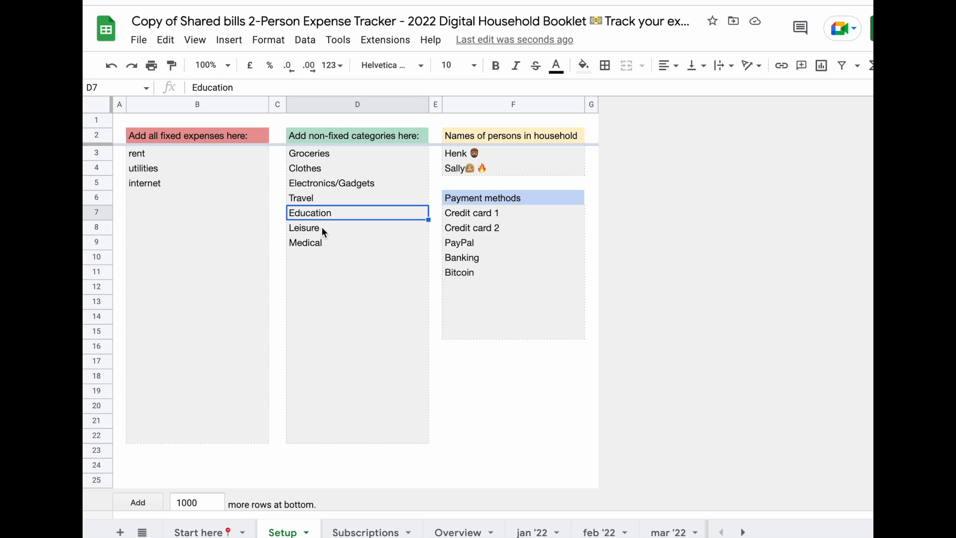
left_click(316, 256)
type("Bars")
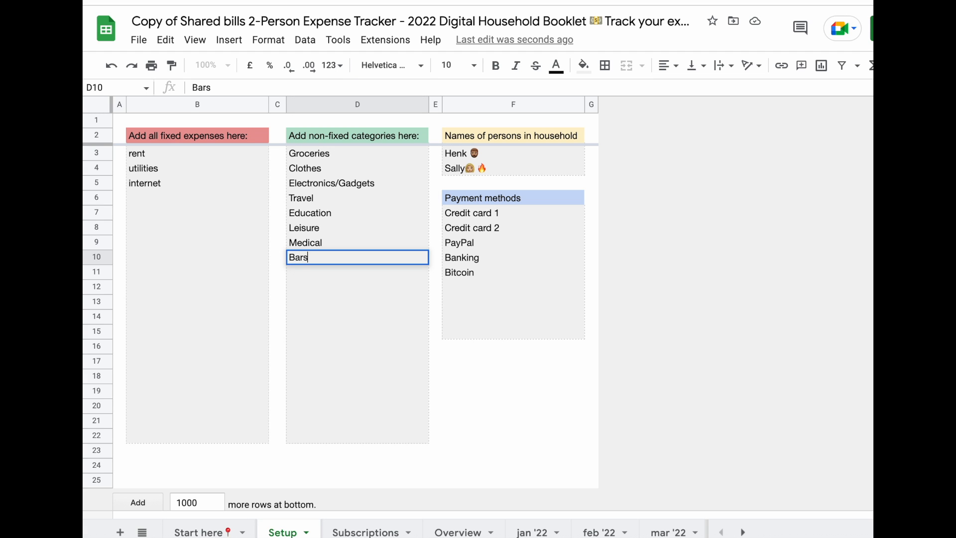
key("Return")
type("Museums")
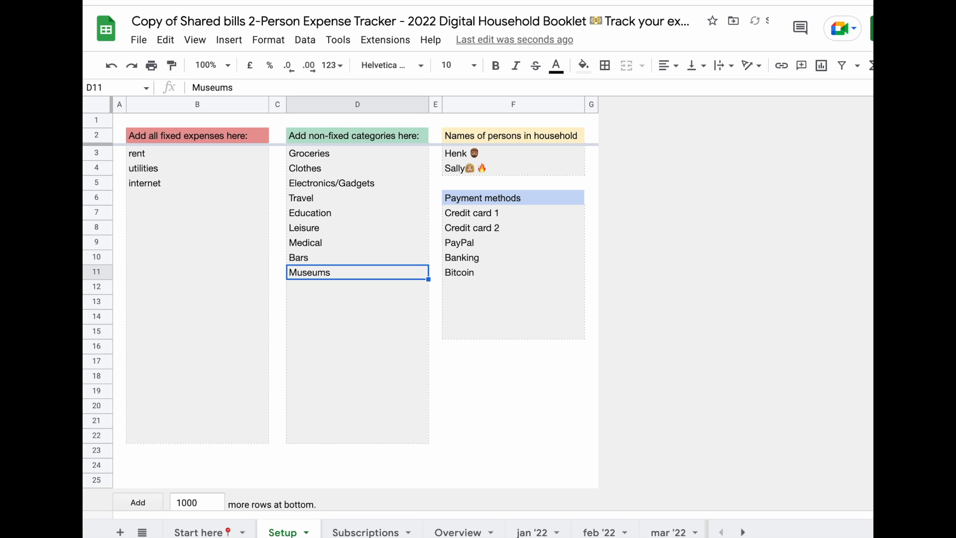
left_click_drag(320, 435, 354, 438)
Step: Append a bearded-man emoji to the first household member's name and select the payment methods in F7:F14
left_click(474, 157)
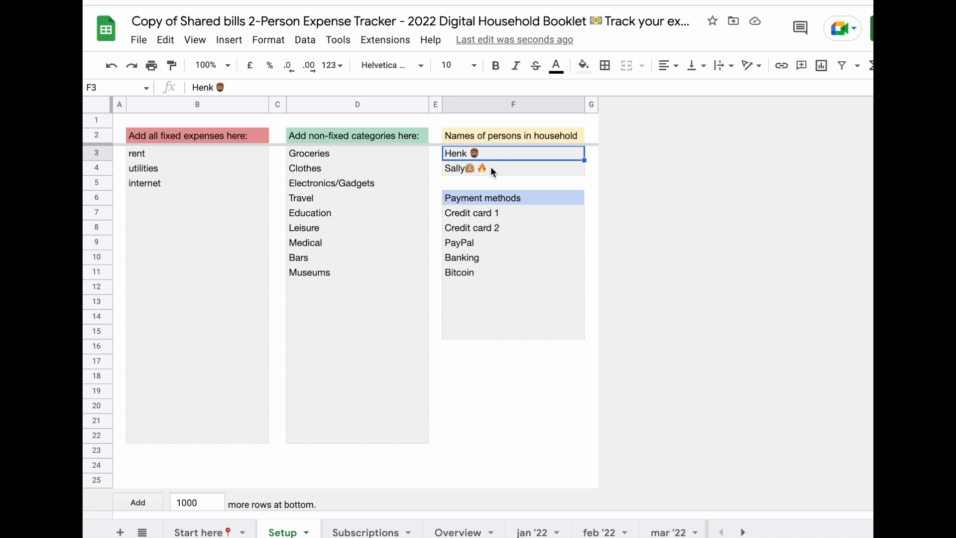
key("Return")
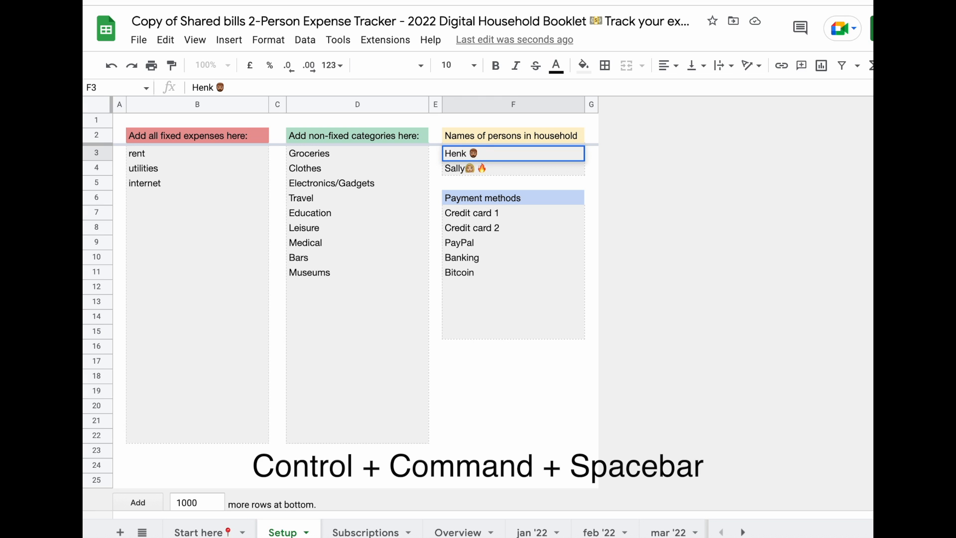
key("ctrl+super+space")
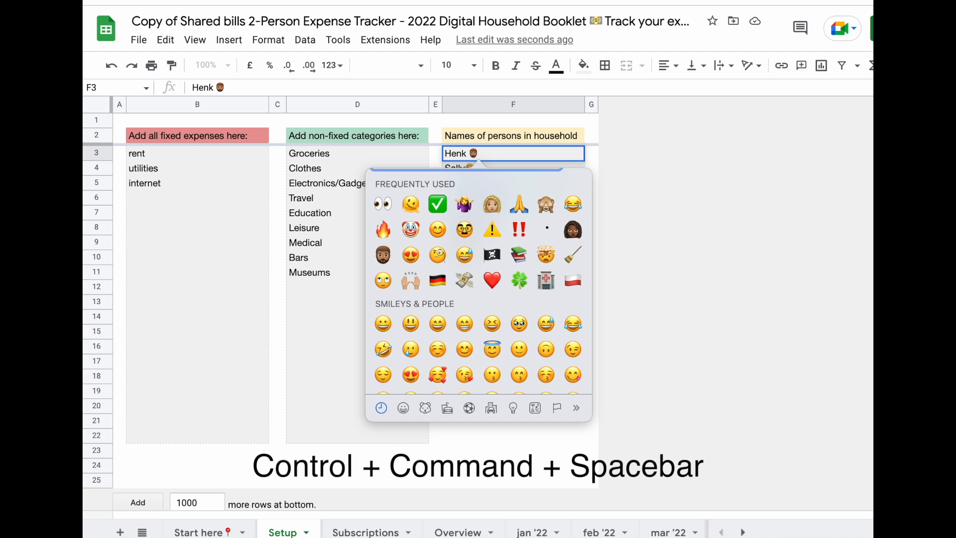
left_click(383, 255)
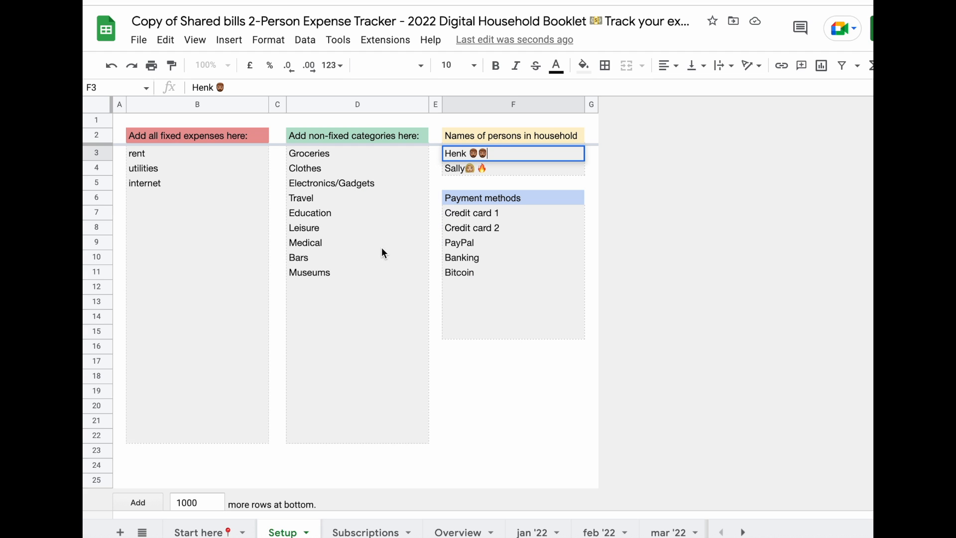
key("Return")
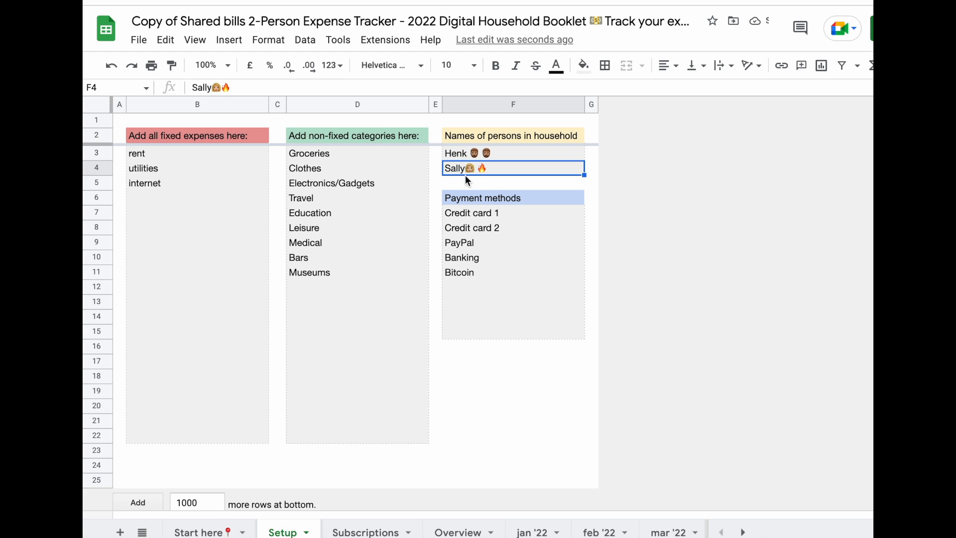
left_click_drag(470, 212, 476, 315)
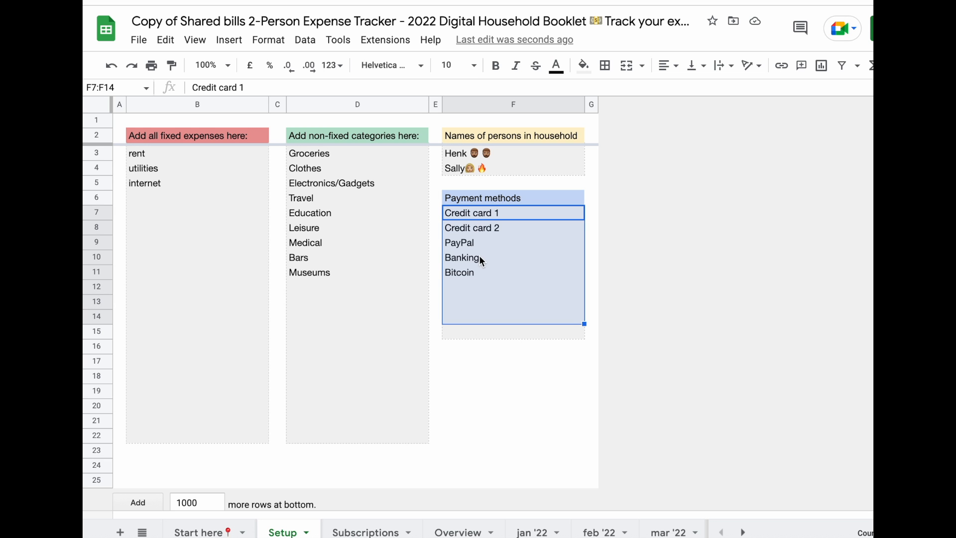
Step: On the Subscriptions sheet, clear the sample subscription entries beneath the header row
left_click(362, 531)
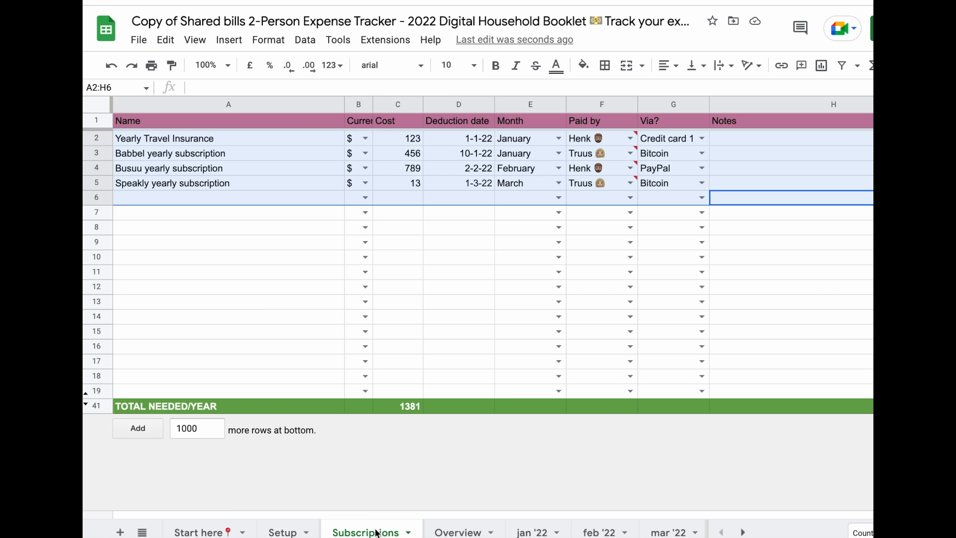
left_click(171, 232)
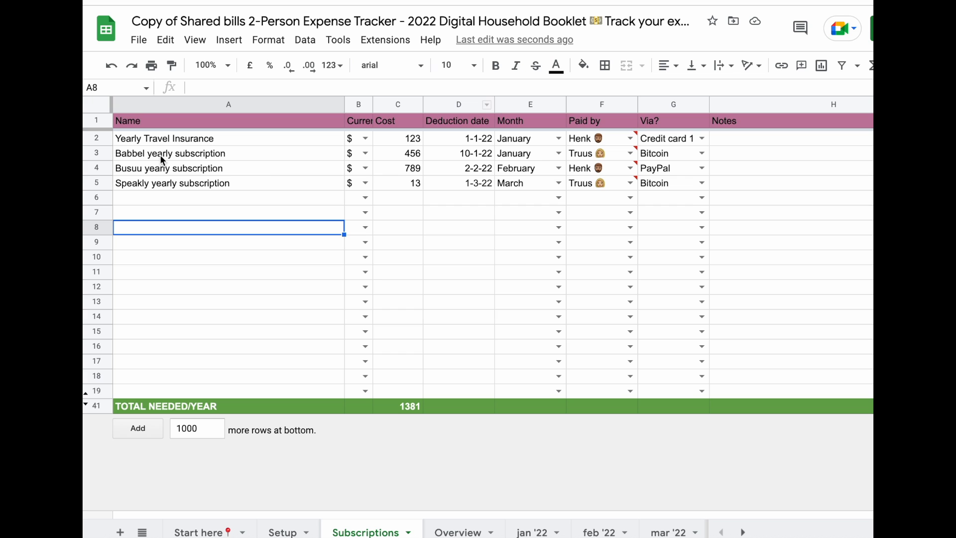
left_click_drag(188, 141, 738, 192)
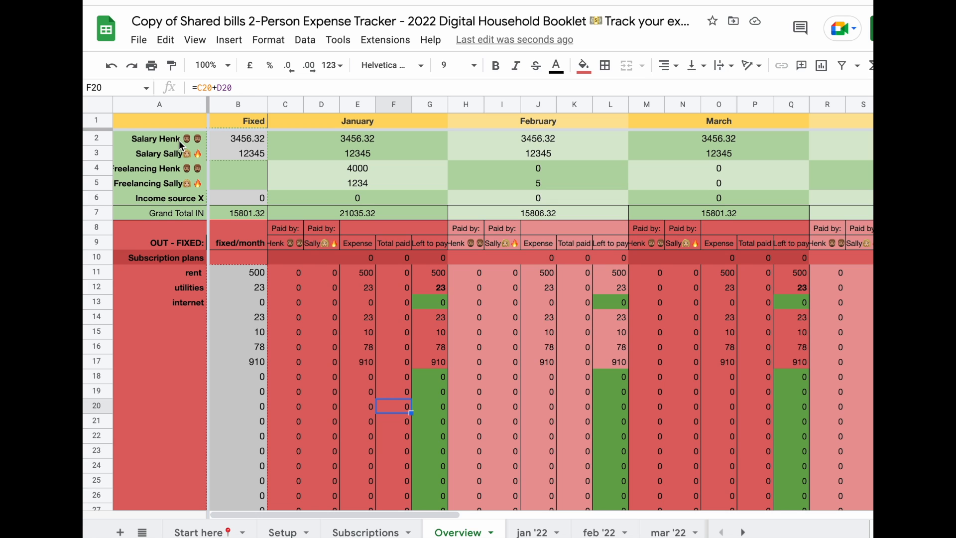
Step: On the Overview sheet, set the first person's fixed salary in B2 to 9191 and inspect the January salary formula
left_click(240, 142)
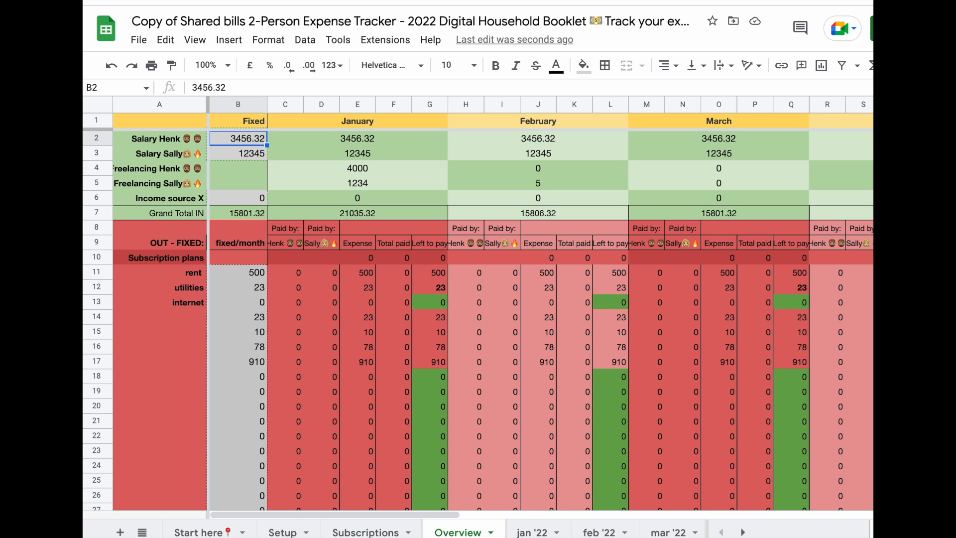
type("9191")
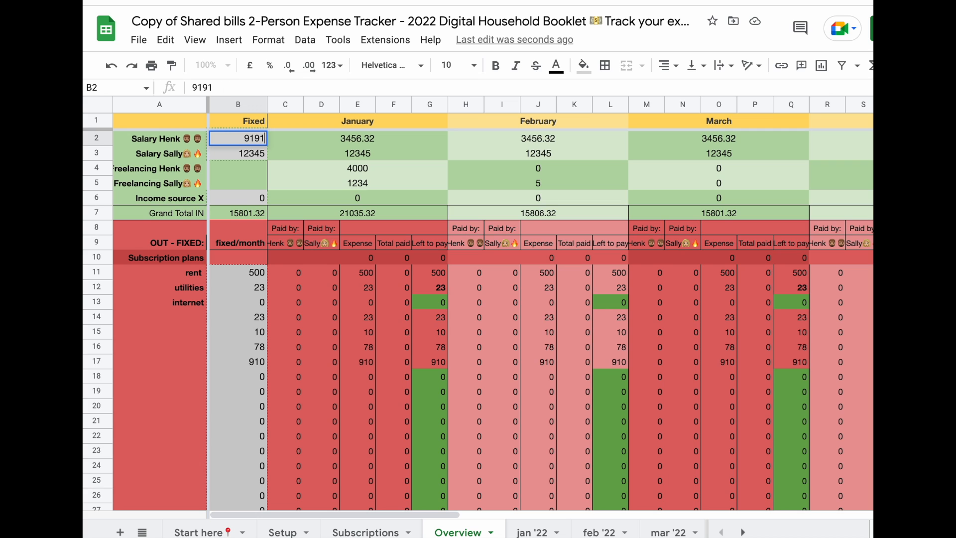
key("Return")
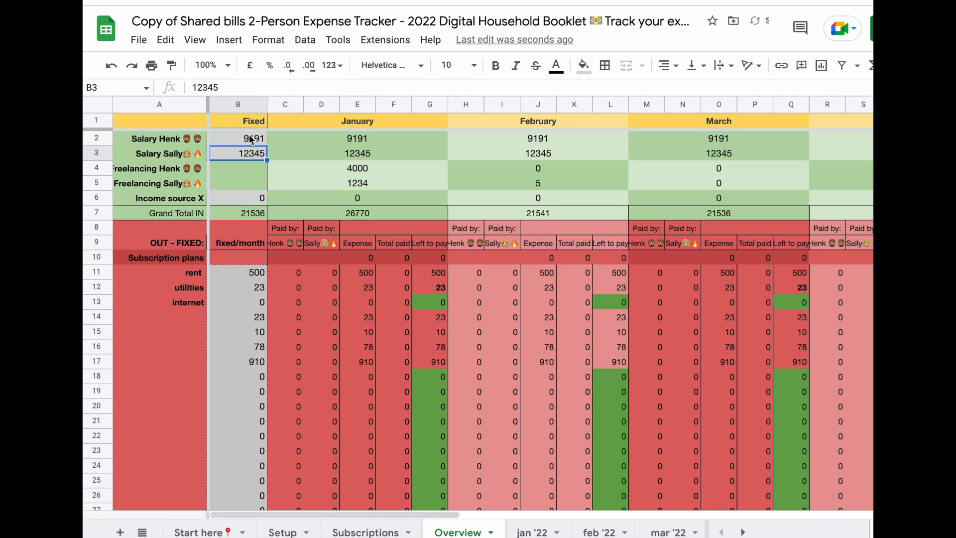
left_click(412, 142)
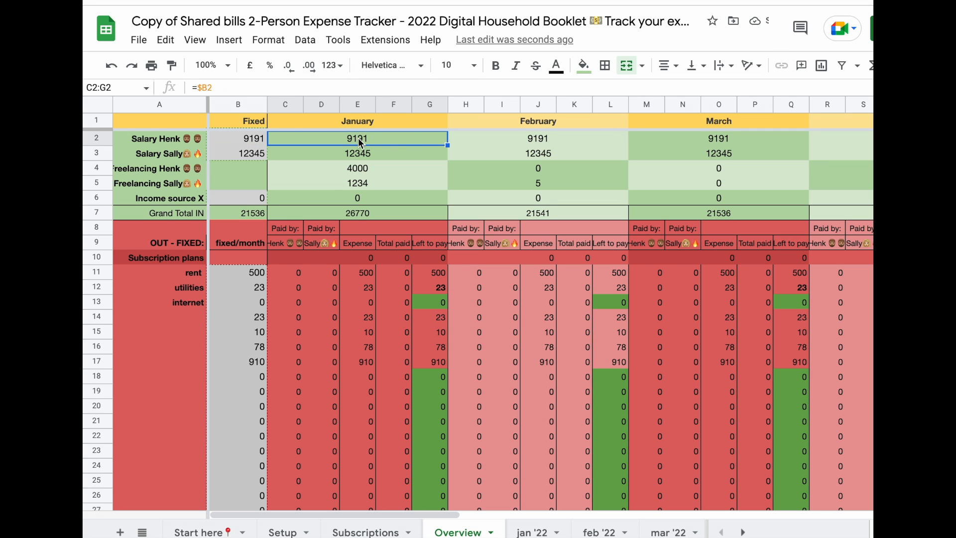
left_click(203, 87)
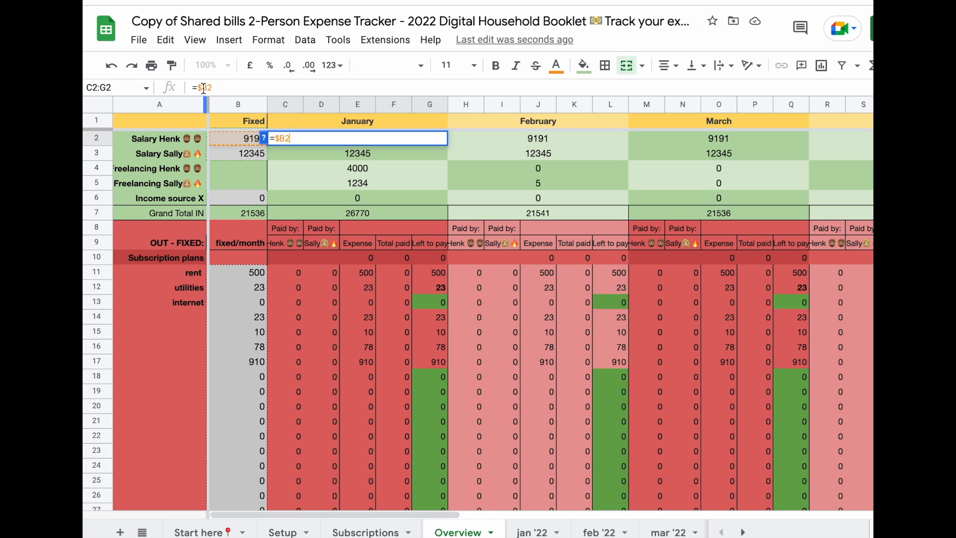
key("Tab")
Step: Set the second person's fixed salary in B3 to 4737
left_click(253, 150)
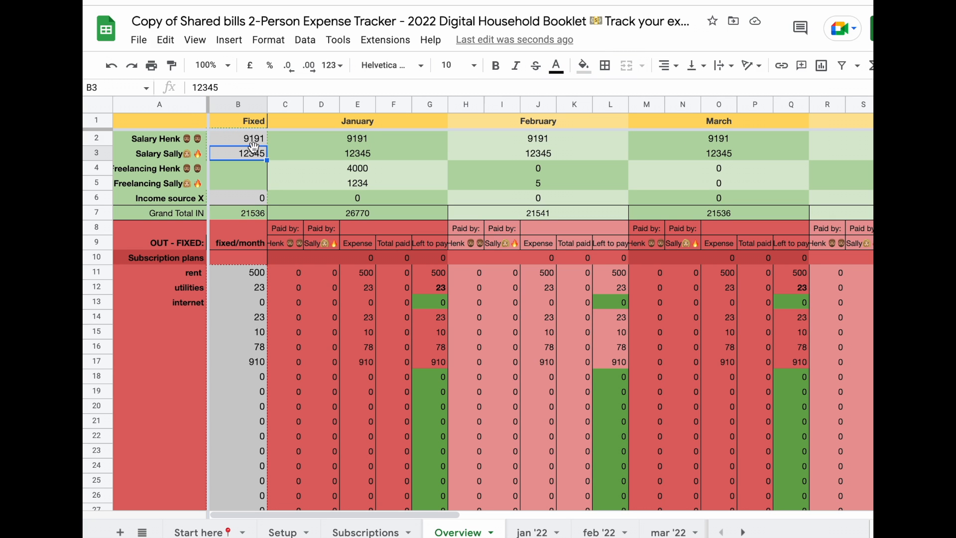
type("47373")
key("BackSpace")
key("Return")
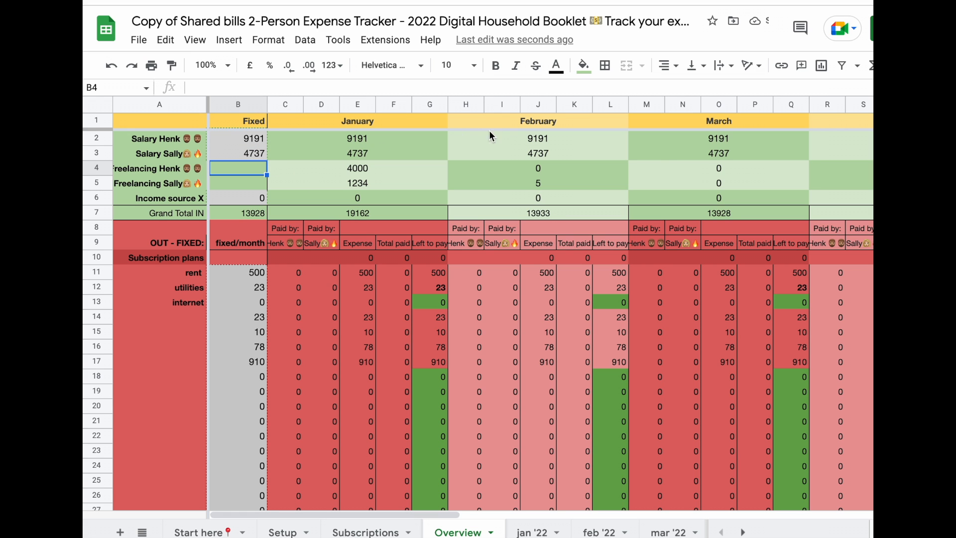
Step: Check the salary amounts across the months and inspect how the salary, freelancing and paid-by labels reference the Setup names
scroll(518, 122, "right", 10)
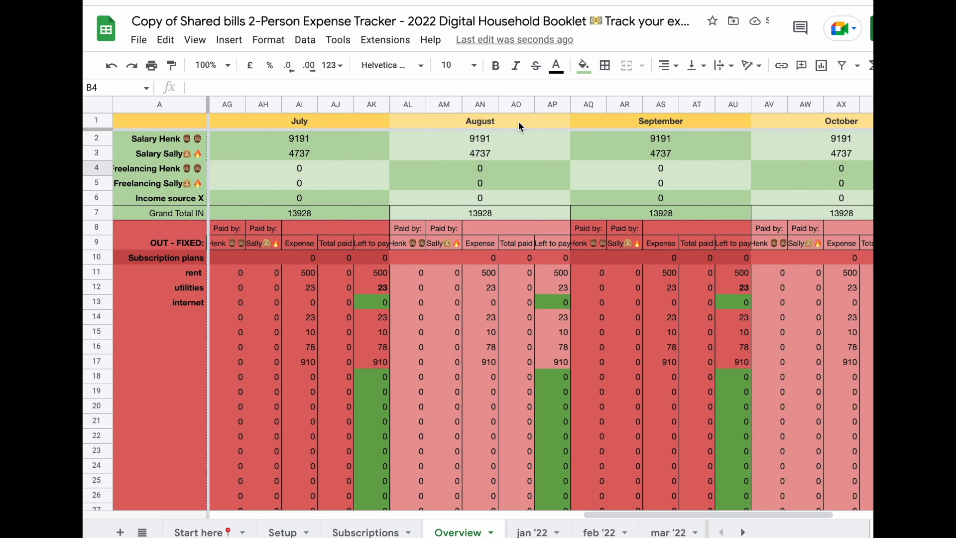
scroll(518, 121, "left", 10)
left_click(176, 140)
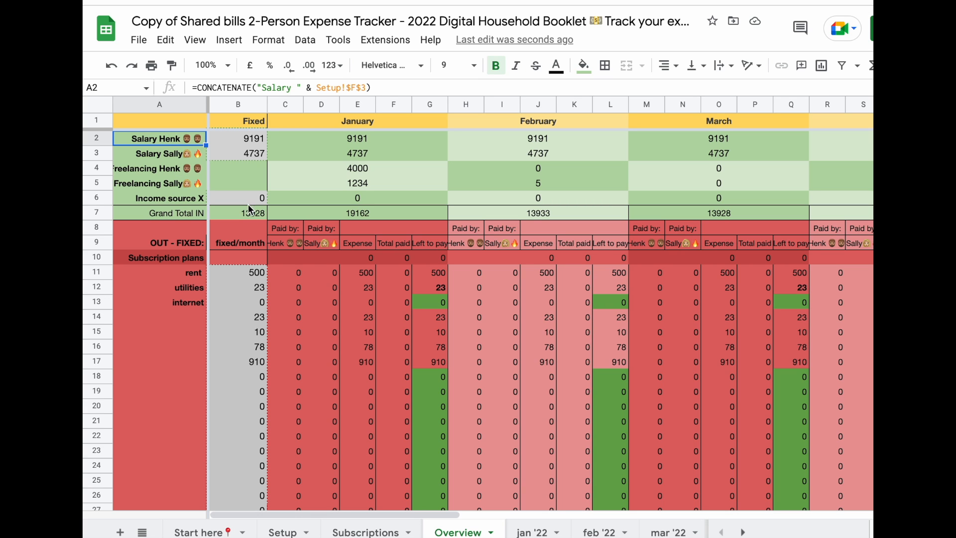
left_click(179, 173)
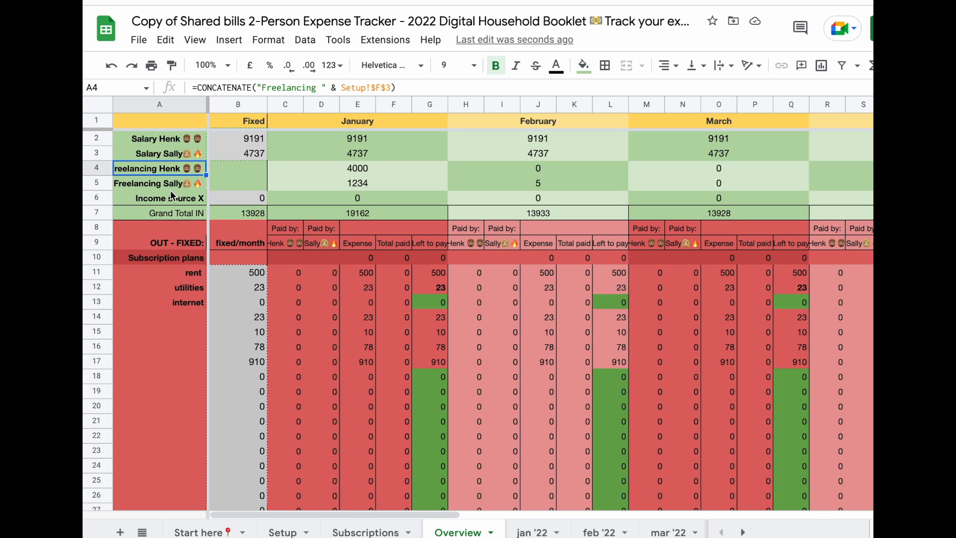
left_click(289, 245)
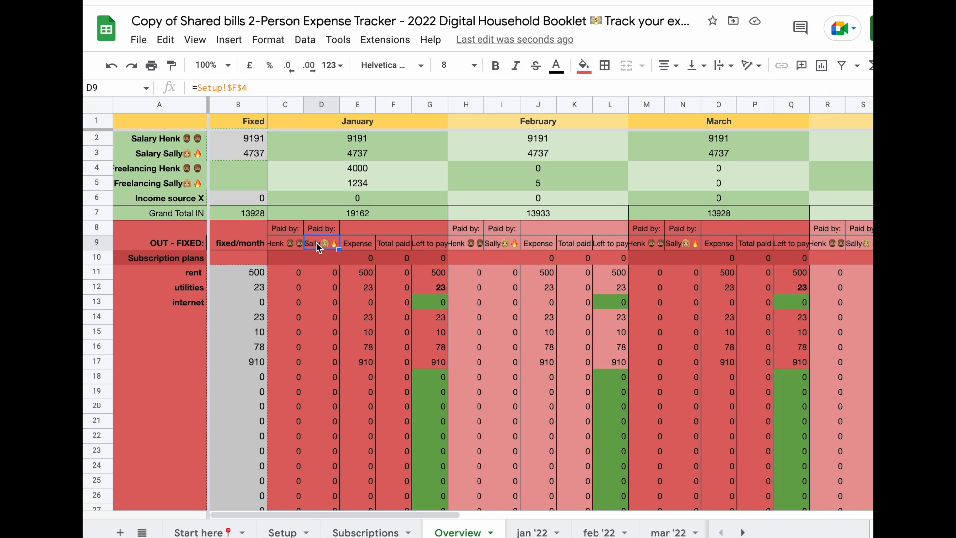
left_click(245, 144)
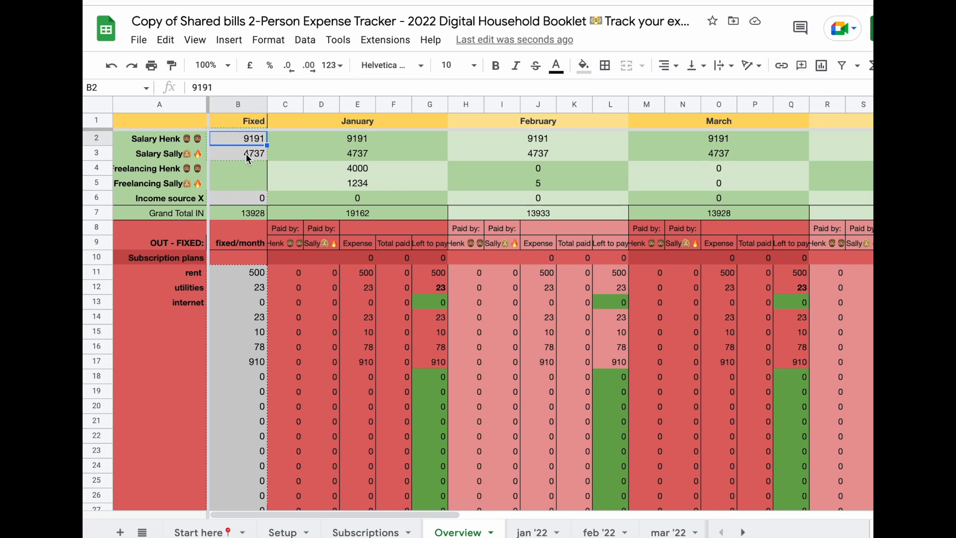
left_click(247, 155)
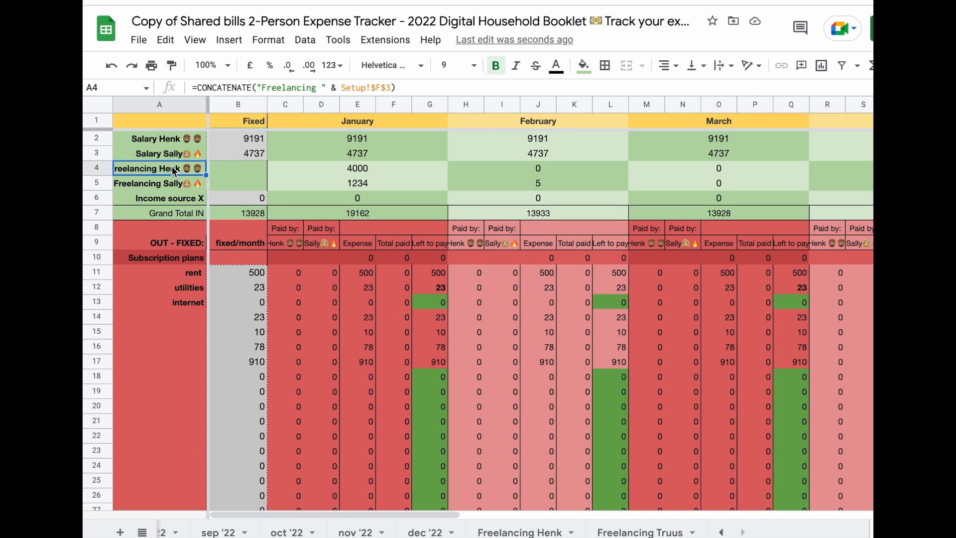
Step: Compare the January freelancing formula on the Overview sheet with the entries on the first person's freelancing sheet
left_click(529, 533)
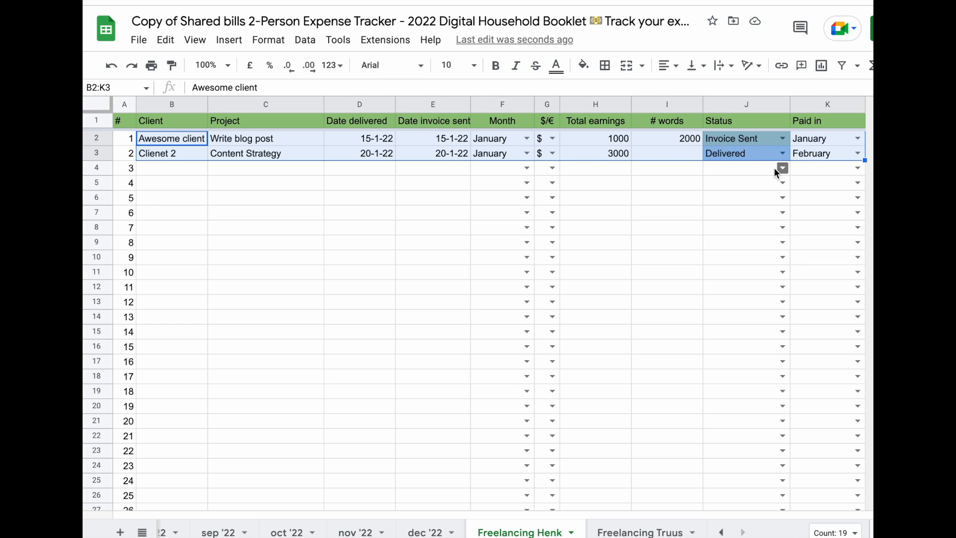
scroll(370, 530, "left", 5)
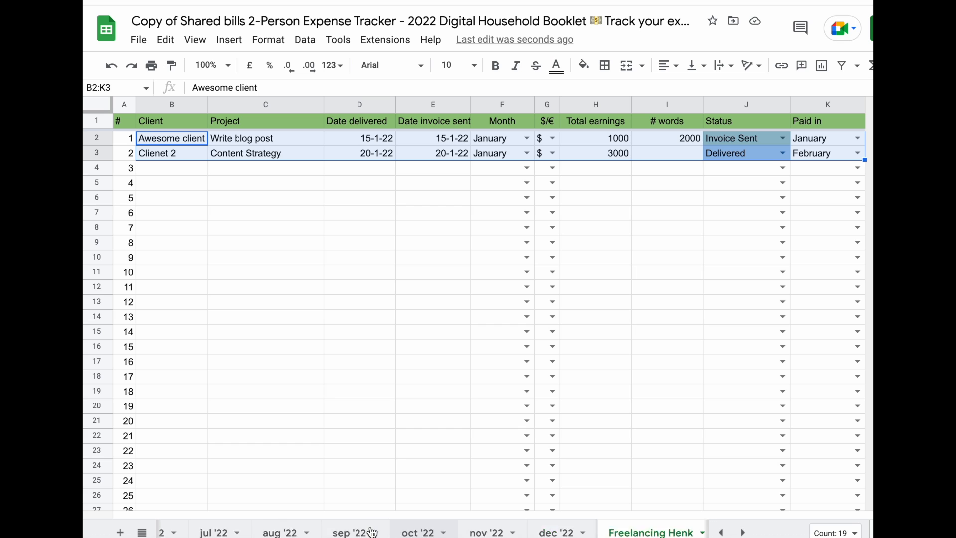
scroll(371, 531, "left", 3)
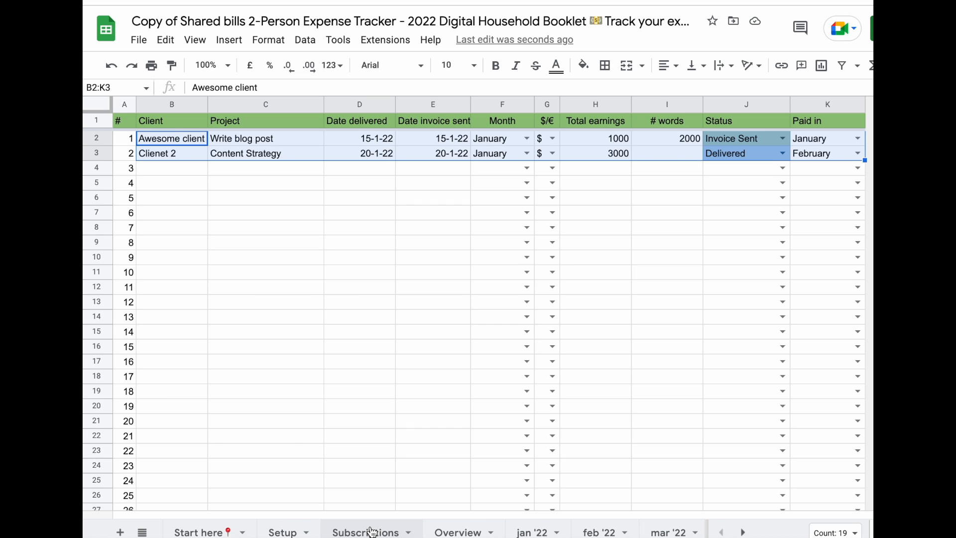
left_click(451, 532)
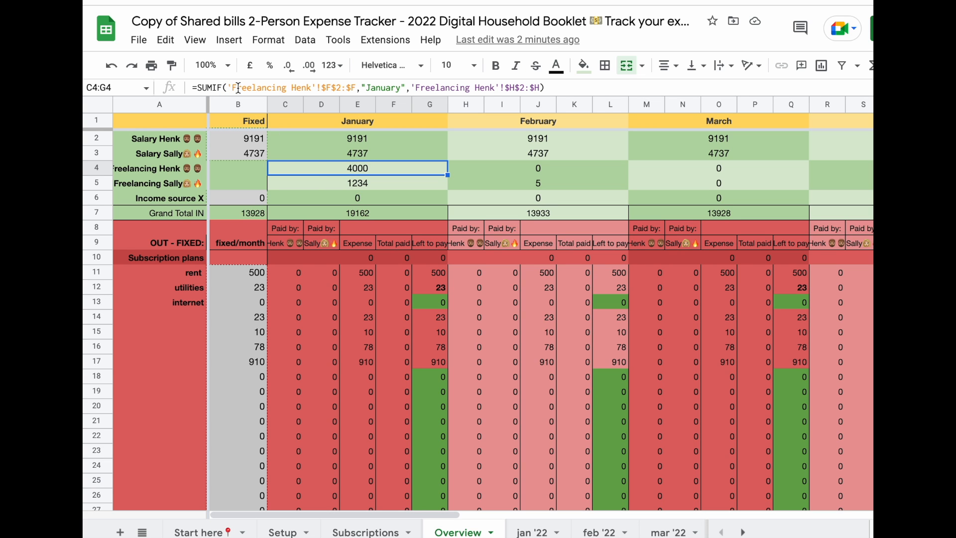
scroll(607, 533, "down", 5)
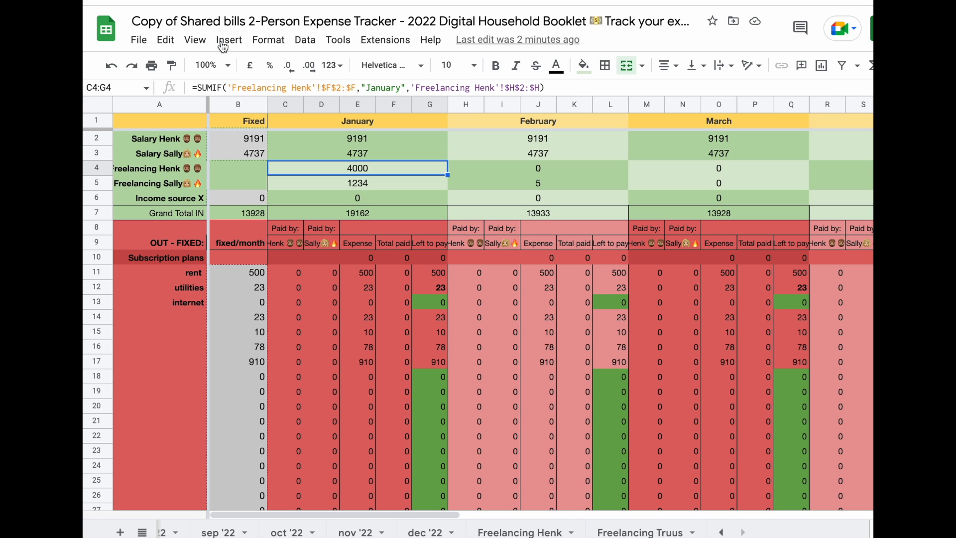
left_click(517, 531)
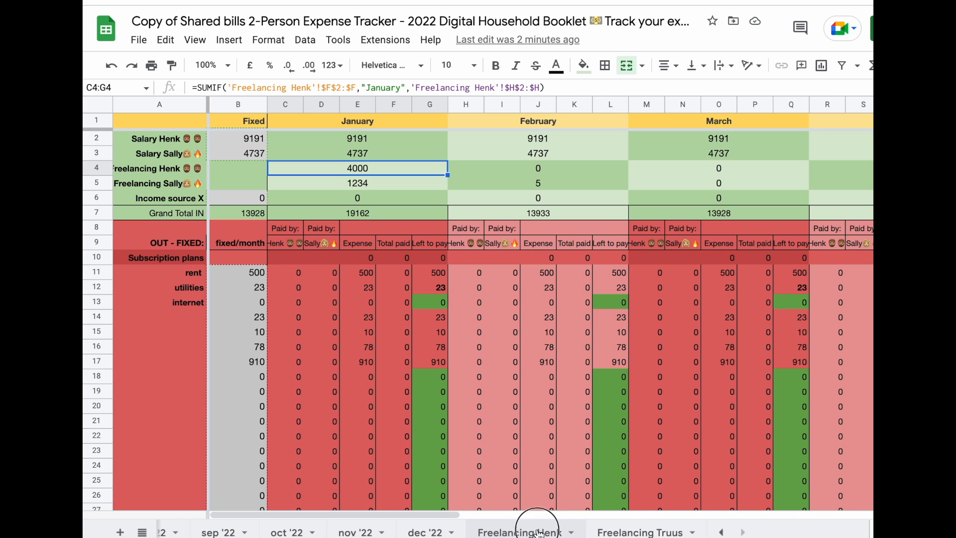
left_click(518, 532)
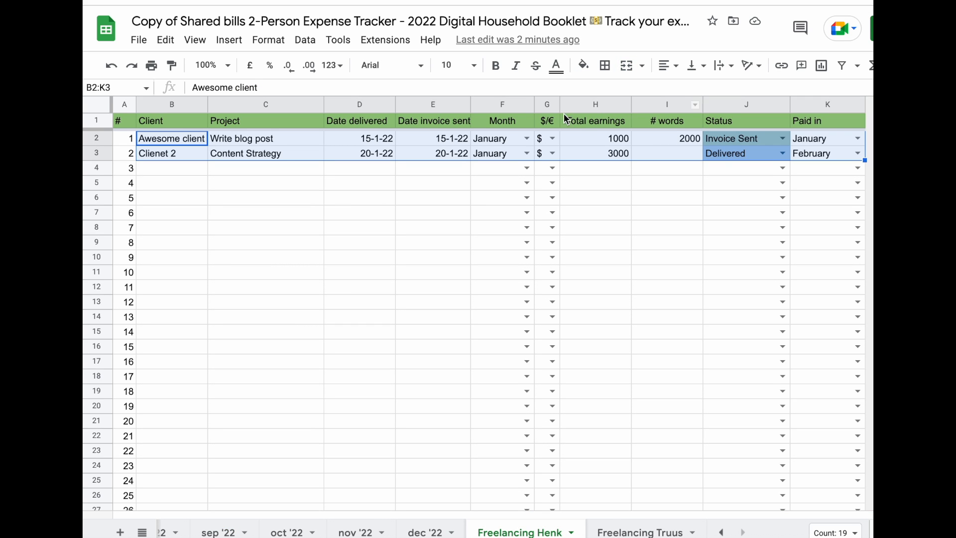
Step: Check the month and total earnings columns on the first person's freelancing sheet against the February and March freelancing formulas on Overview
left_click(596, 150)
left_click(526, 168)
left_click(593, 171)
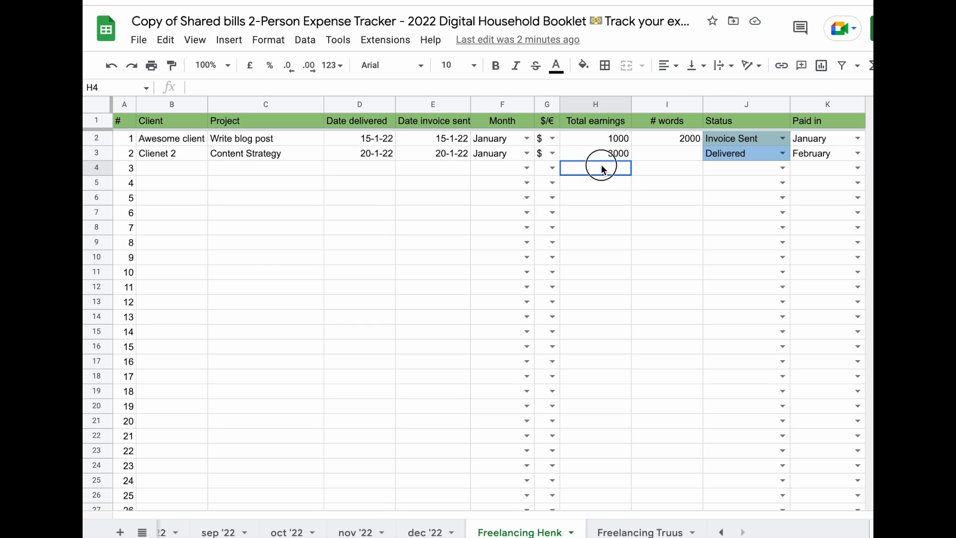
scroll(344, 532, "up", 3)
scroll(344, 531, "up", 3)
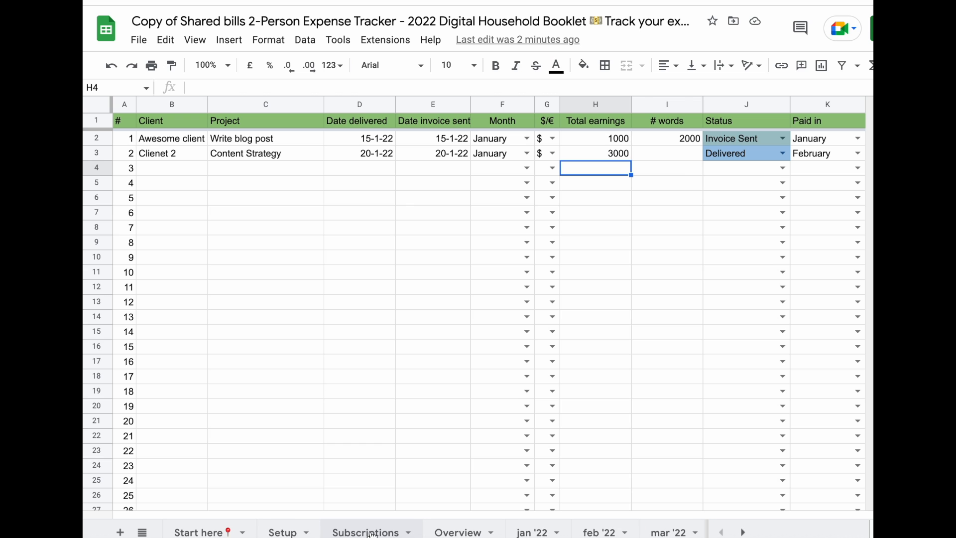
left_click(457, 532)
left_click(451, 175)
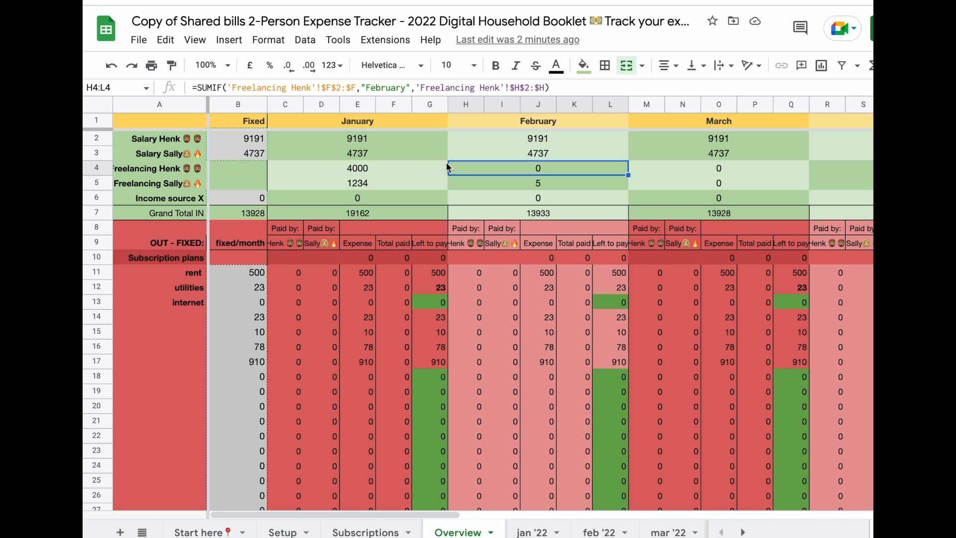
left_click(642, 170)
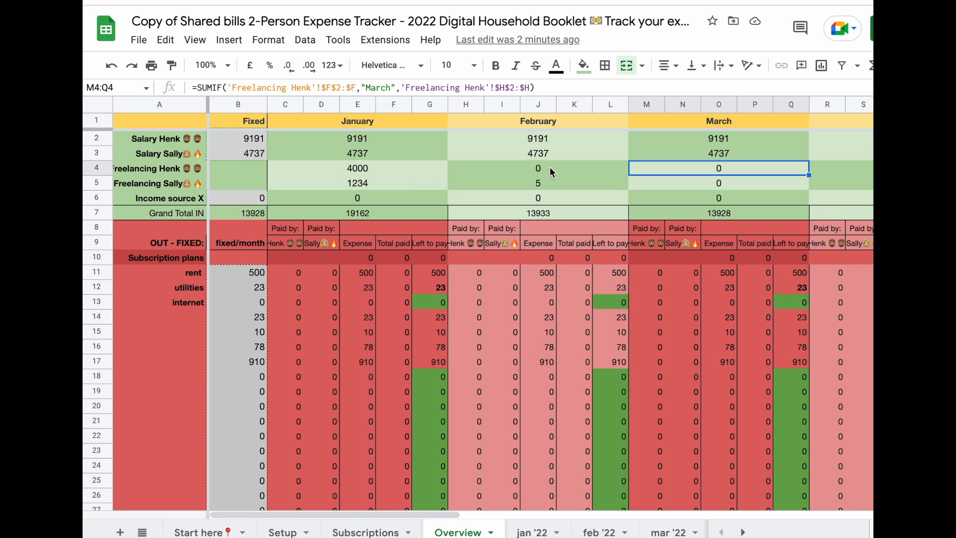
Step: Set the fixed amount of Income source X in B6 to 50 and check its January and February cells
left_click(186, 201)
left_click(229, 203)
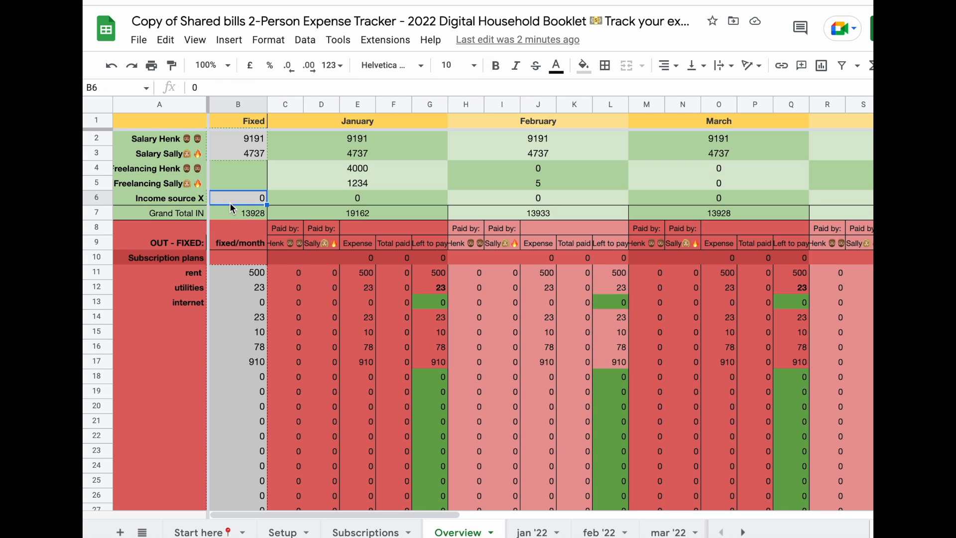
type("50")
key("Return")
key("Up")
left_click(320, 199)
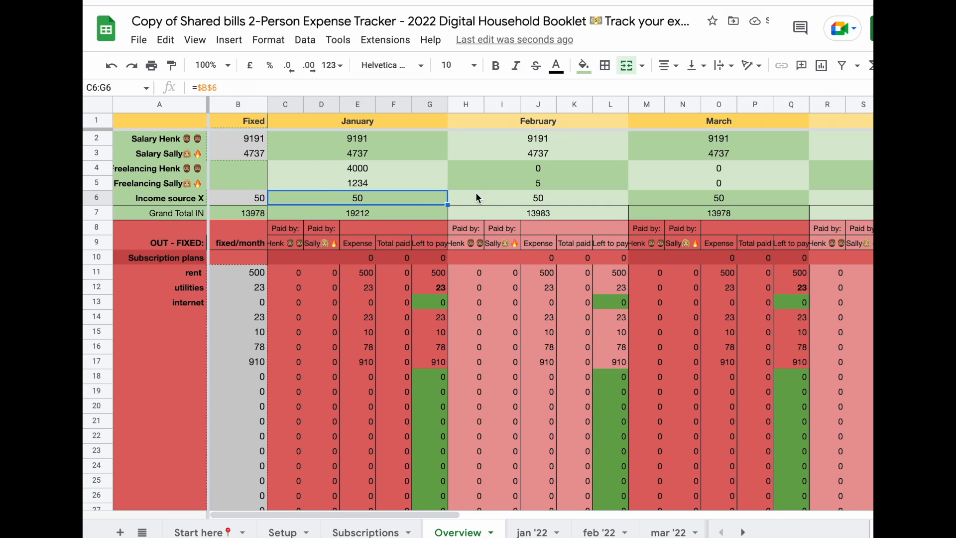
left_click(476, 195)
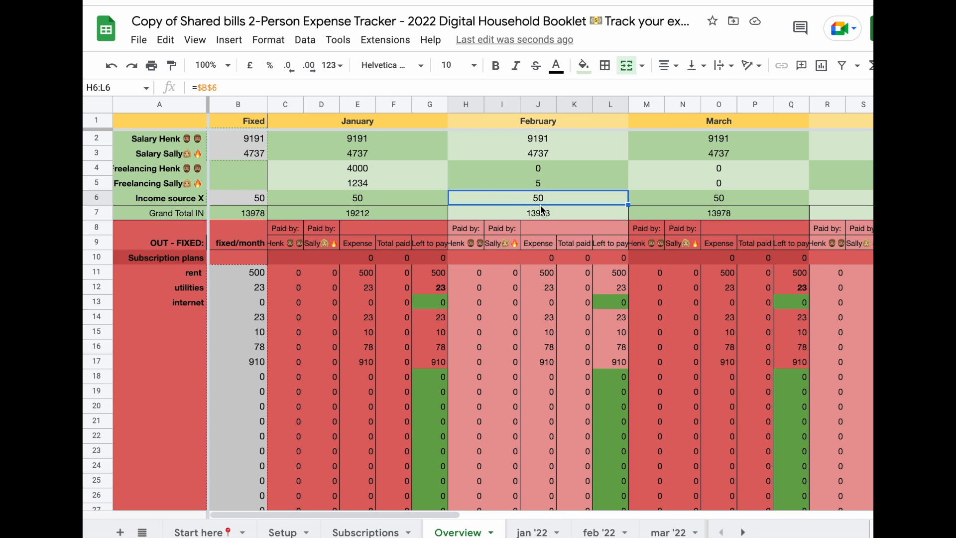
Step: Override the first person's February salary on the Overview sheet with 6326
left_click(233, 138)
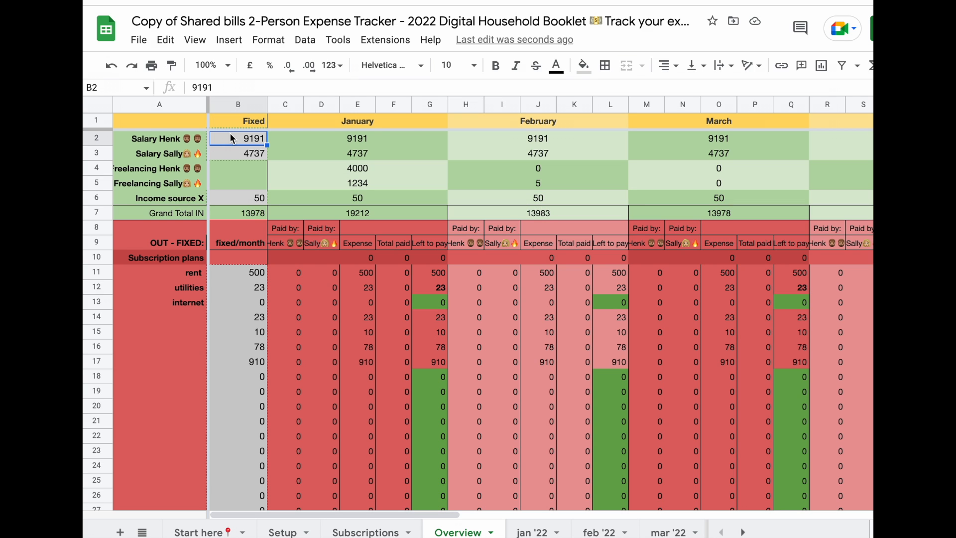
left_click(528, 144)
type("6326")
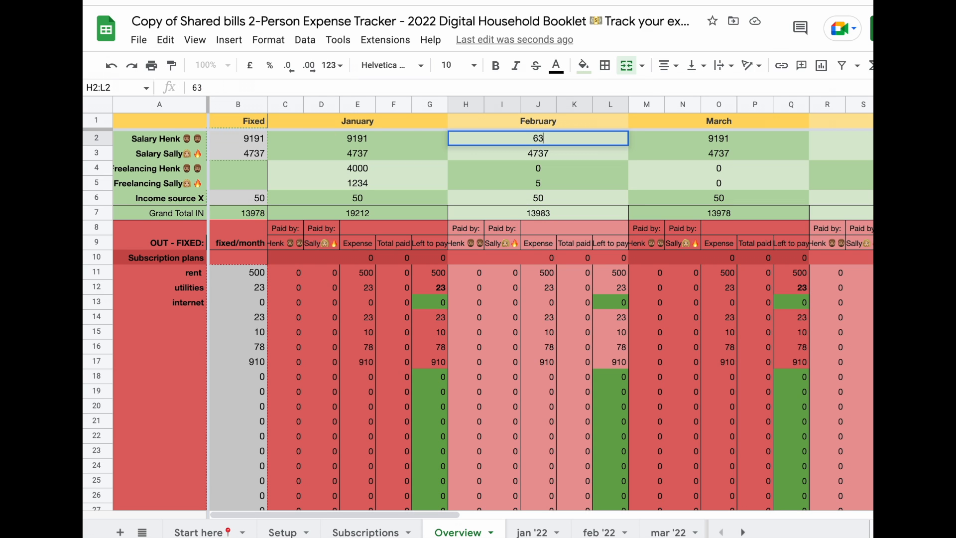
key("Return")
key("Up")
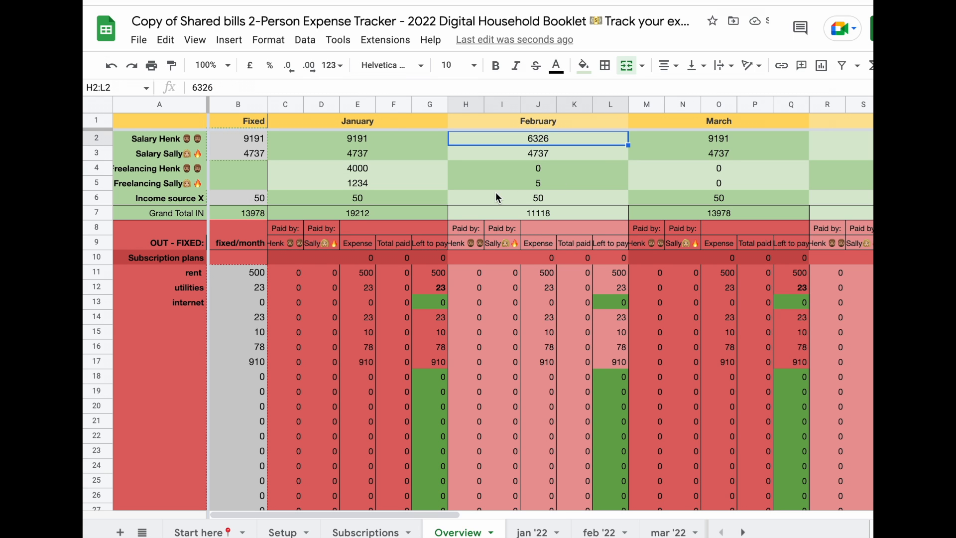
Step: Inspect the fixed expense labels and set the monthly fixed costs to 800 for rent, 50 for utilities and 30 for internet
scroll(207, 198, "down", 2)
scroll(103, 182, "down", 1)
left_click(149, 184)
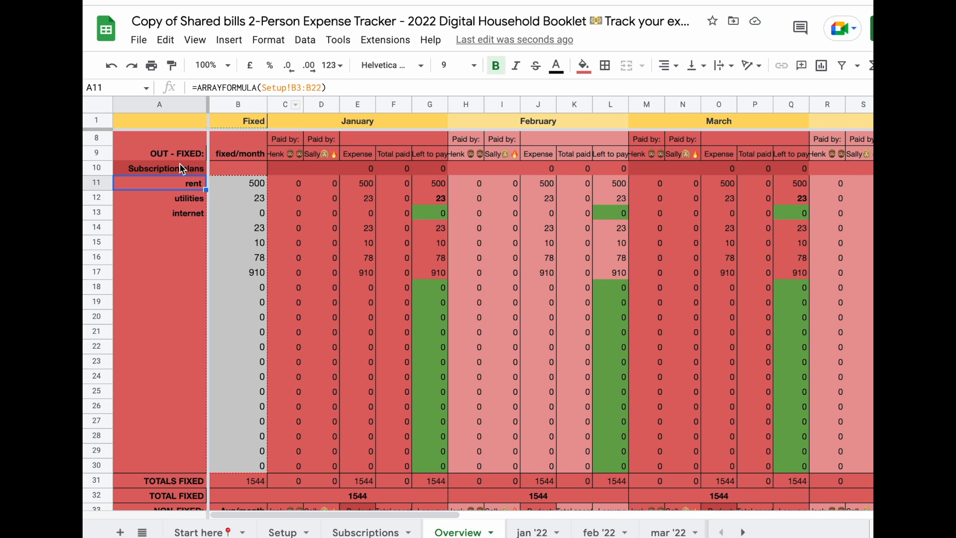
left_click_drag(180, 212, 177, 184)
left_click(228, 184)
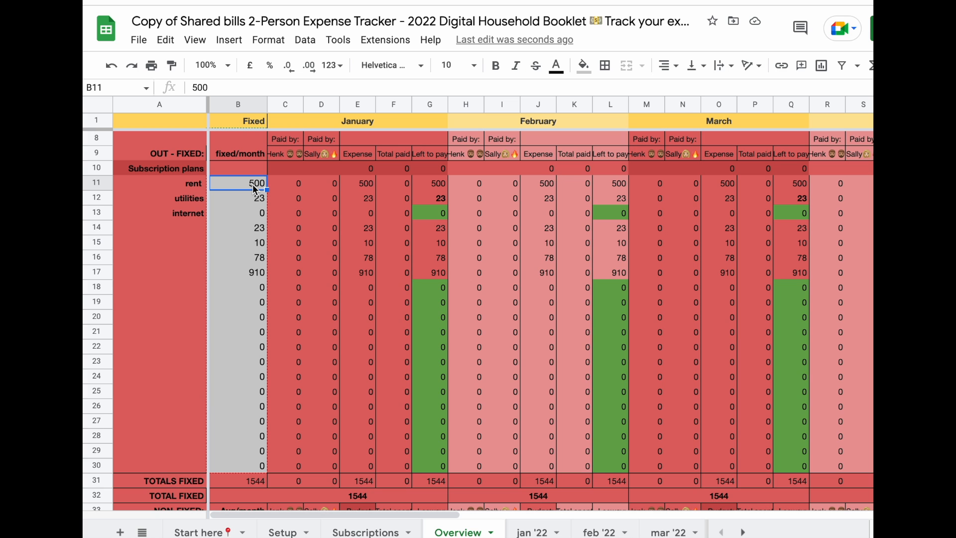
type("800")
key("Return")
type("50")
key("Return")
type("30")
key("Return")
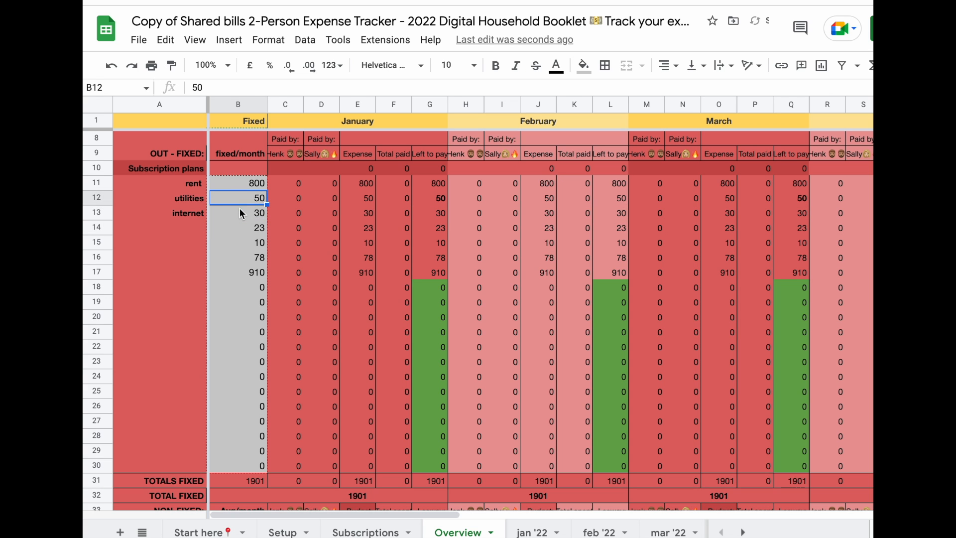
Step: Check how the fixed internet cost carries over to the January and February expense cells
left_click(242, 214)
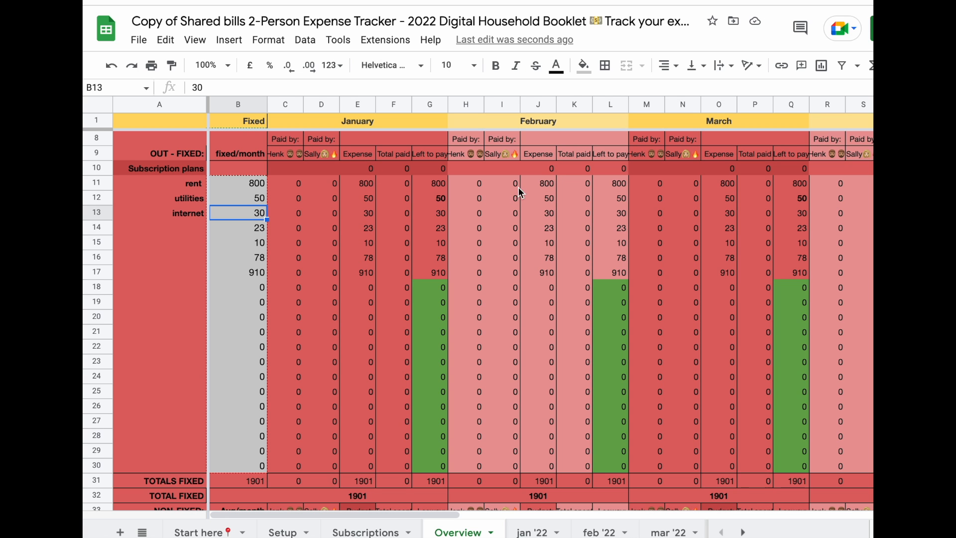
left_click(368, 214)
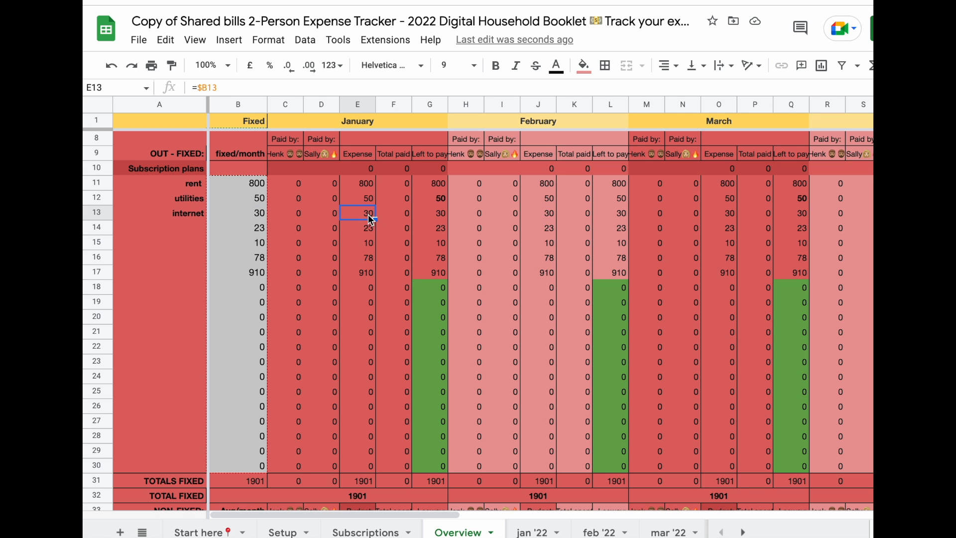
left_click(536, 214)
left_click(237, 213)
key("Down")
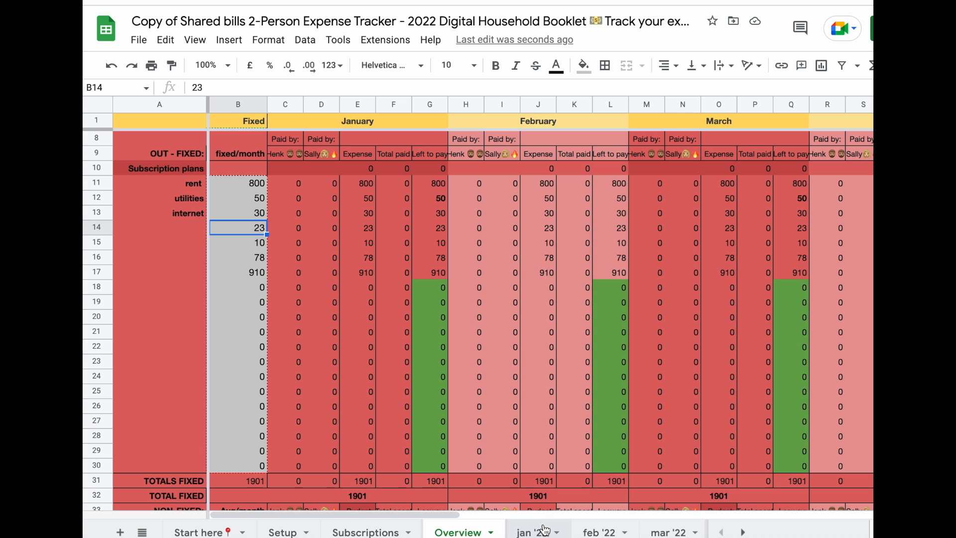
Step: Inspect the paid-by, total paid and left-to-pay formulas for the January rent
left_click(292, 181)
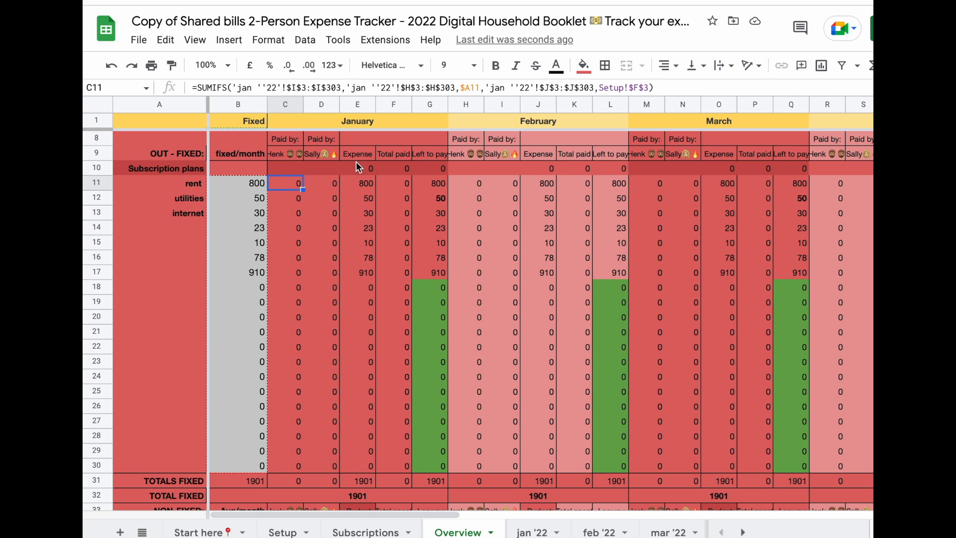
left_click(399, 184)
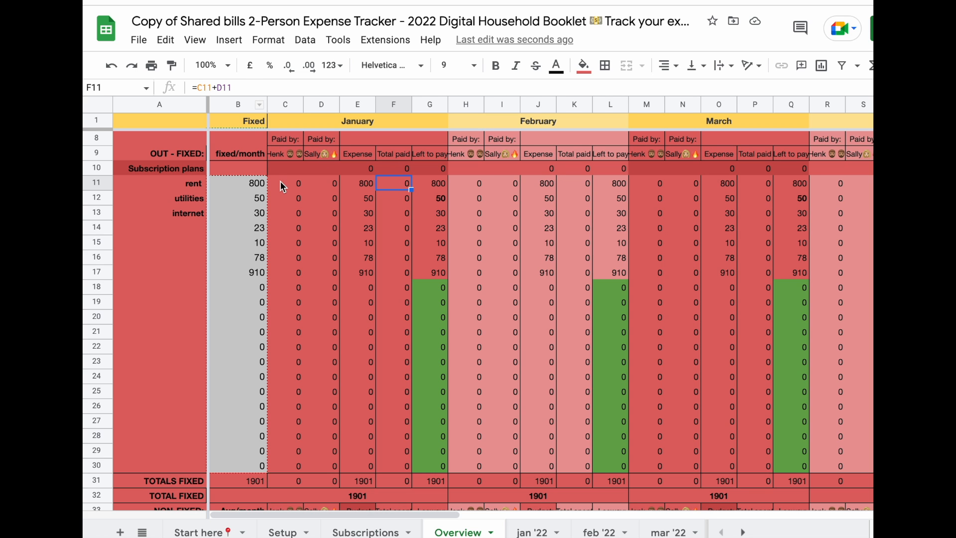
left_click(321, 184)
left_click(387, 180)
left_click(427, 185)
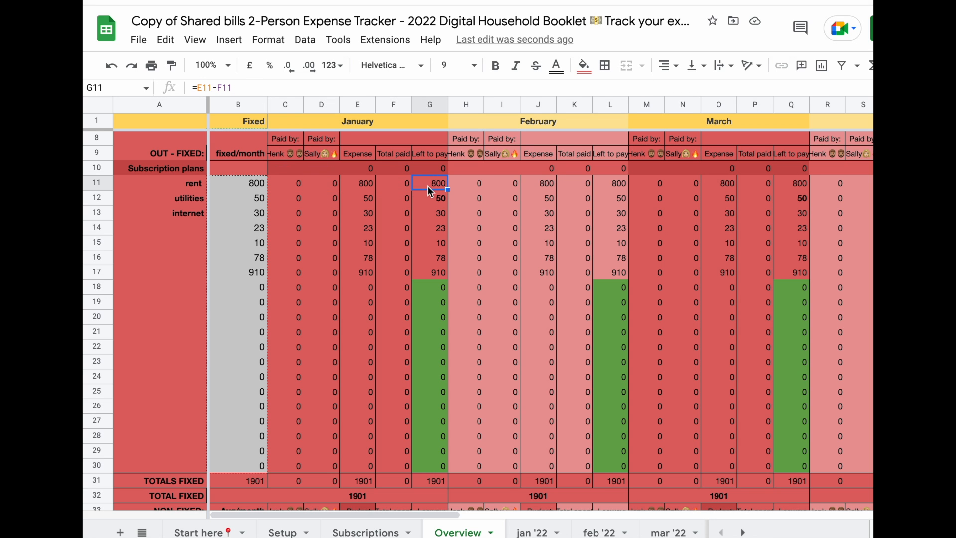
left_click(332, 184)
Step: On the jan '22 sheet, delete the dummy data in C3:J11, keeping the date and day columns
left_click(534, 527)
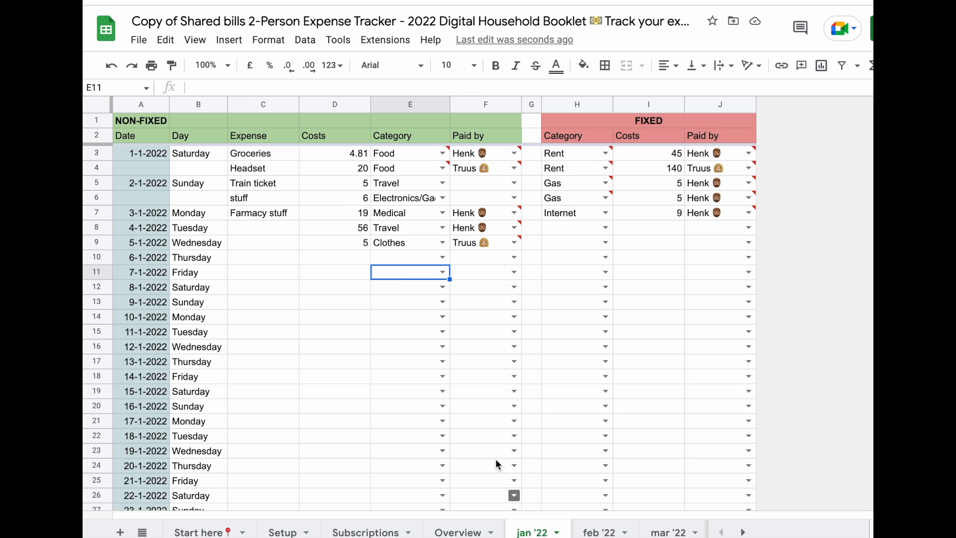
left_click_drag(648, 258, 505, 174)
left_click_drag(723, 271, 264, 156)
key("Delete")
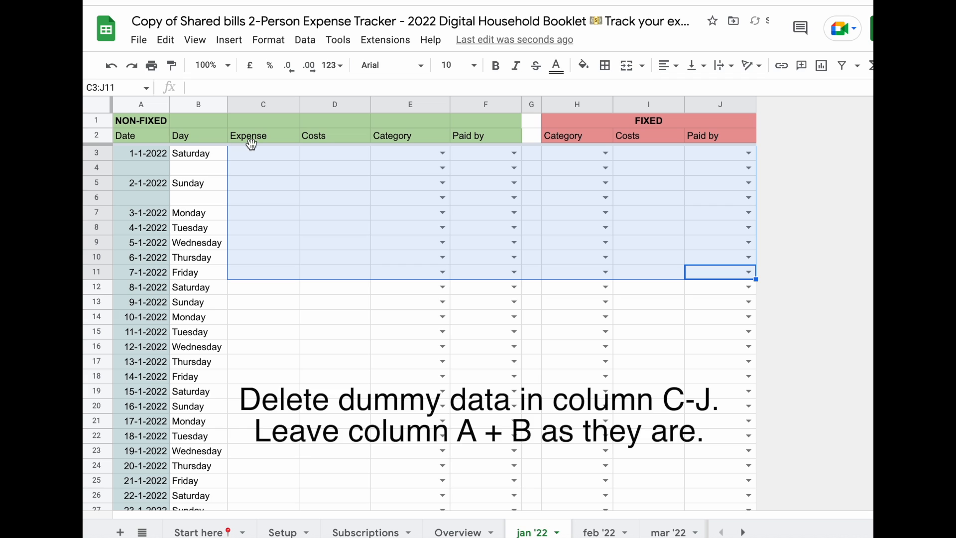
Step: Choose rent as the fixed expense category in H3 and H4
left_click(614, 123)
left_click(608, 158)
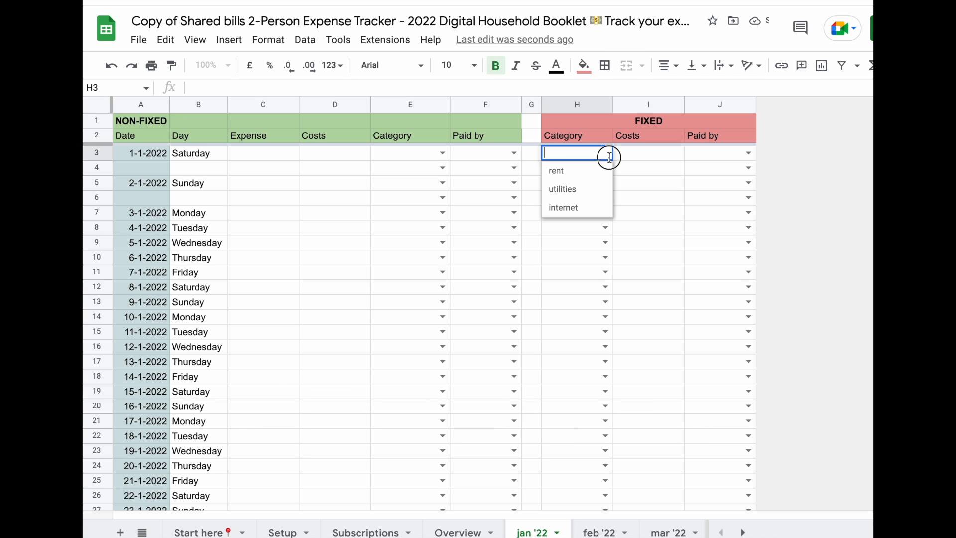
left_click(583, 169)
left_click(602, 168)
left_click(601, 168)
left_click(581, 184)
Step: Enter a cost of 400 for the first rent entry and choose the first person as the payer
left_click(626, 151)
type("400")
key("Return")
key("Up")
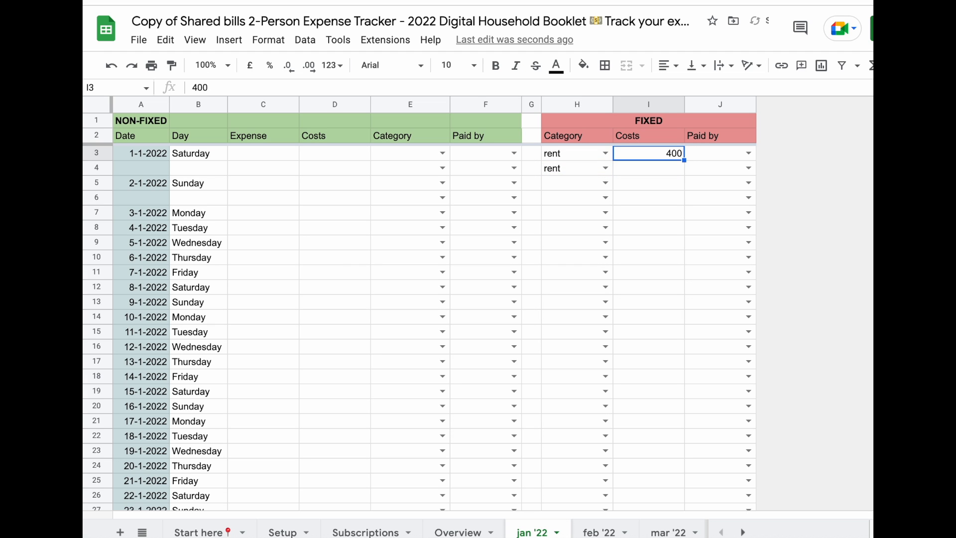
key("Right")
key("Return")
key("Down")
key("Return")
key("Left")
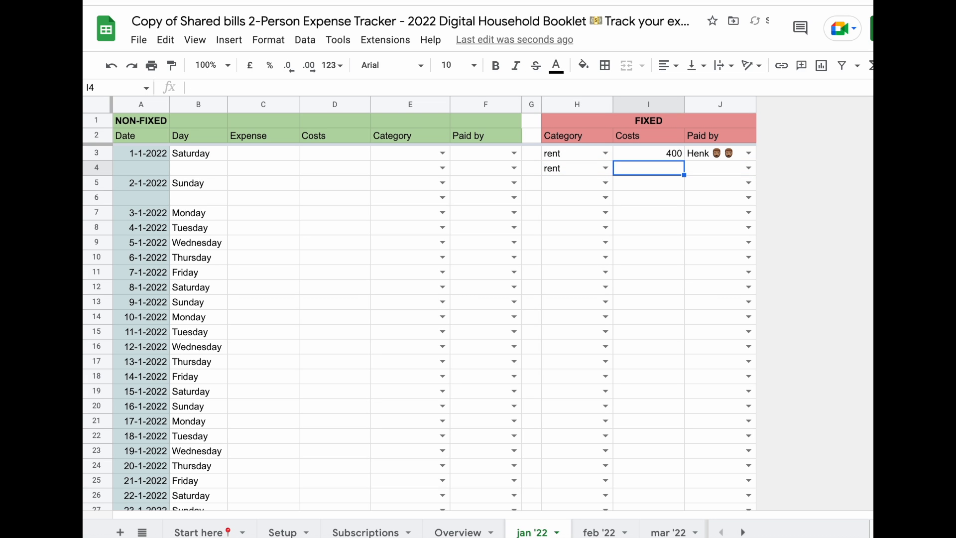
Step: Enter a cost of 333 for the second rent entry and choose the second person as the payer
type("333")
key("Tab")
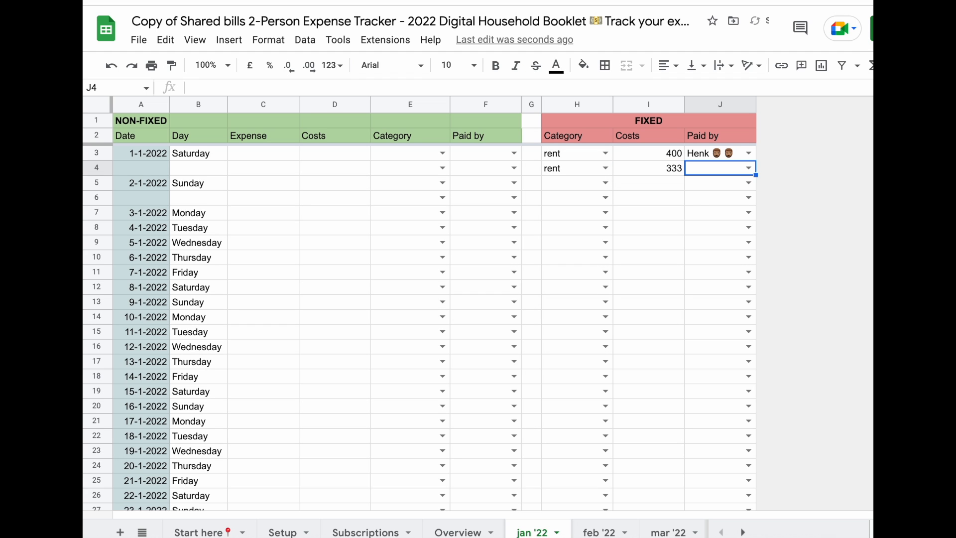
key("Return")
key("Down")
key("Down")
key("Return")
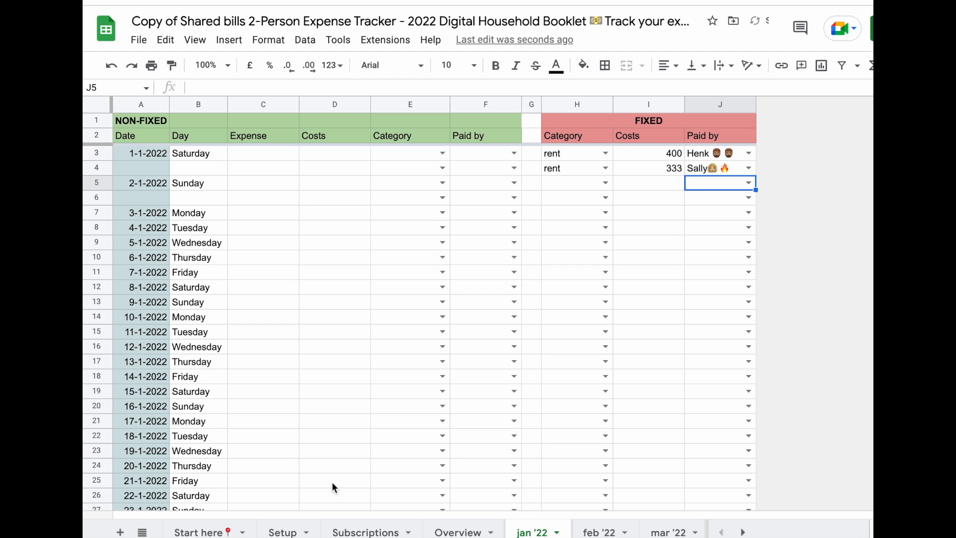
Step: On the Overview sheet, inspect the first person's January rent payment in C11
left_click(458, 533)
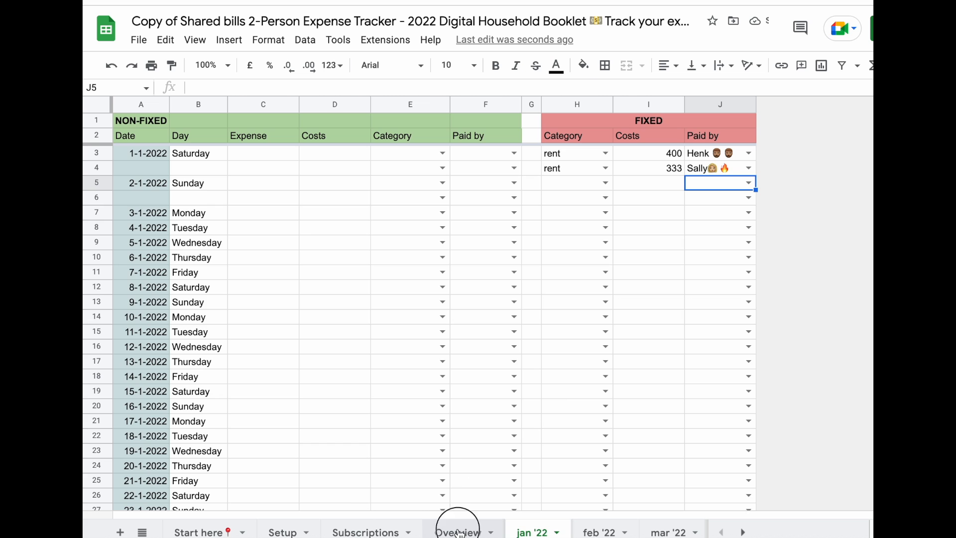
left_click(288, 184)
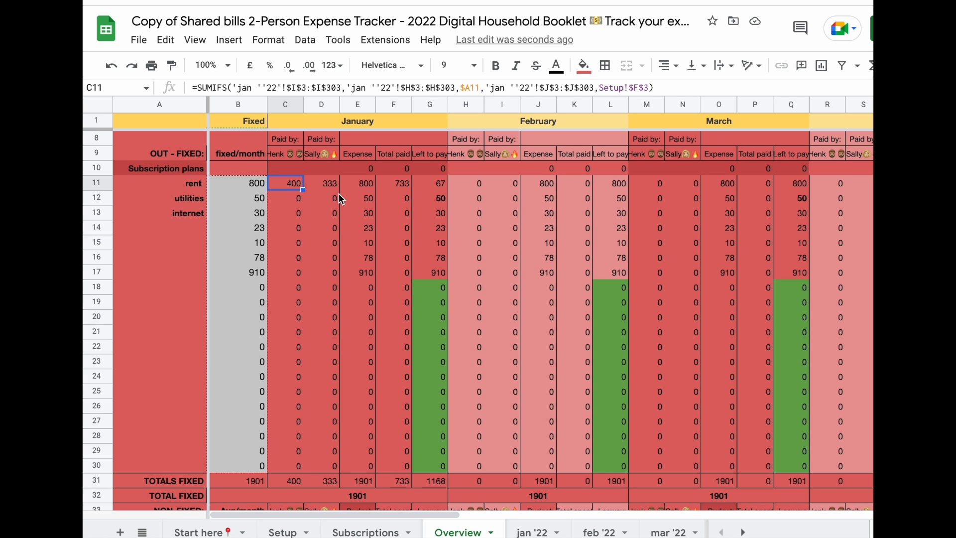
Step: Examine the January rent row's expense, total paid and left-to-pay cells on the Overview sheet
left_click(356, 181)
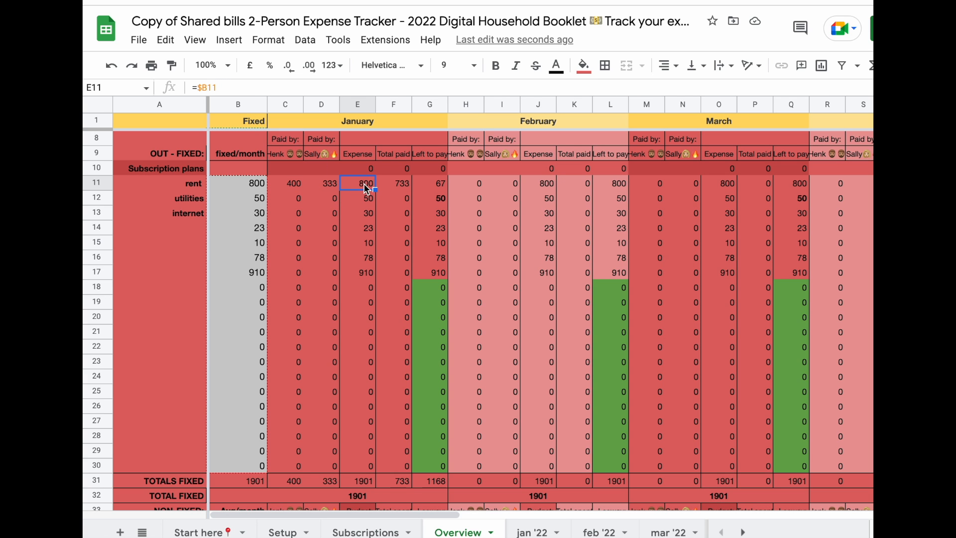
left_click(399, 188)
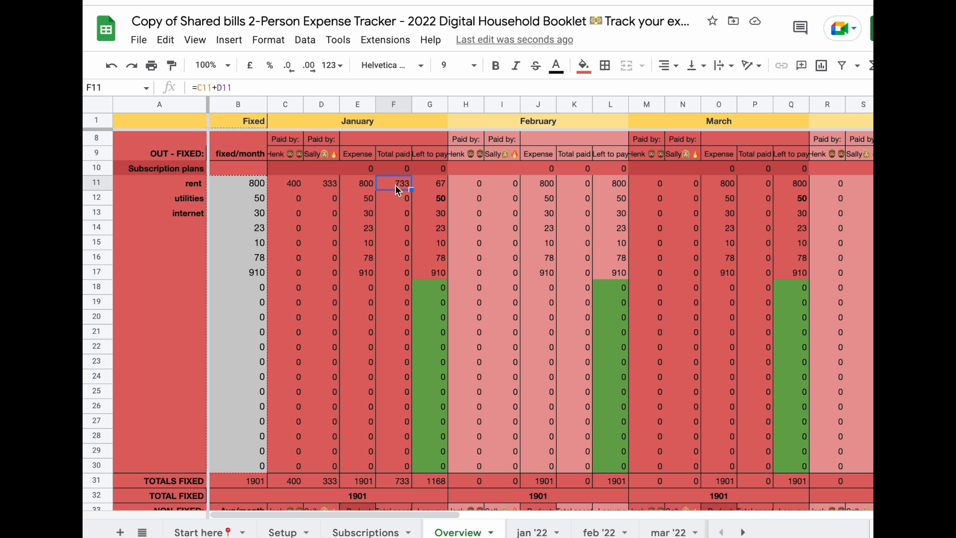
left_click(436, 187)
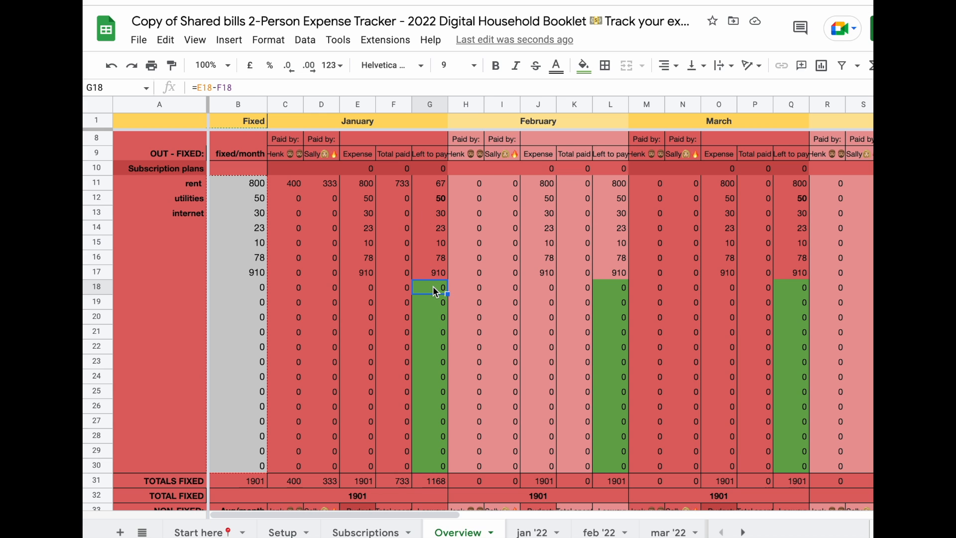
Step: Examine January's fixed totals in row 31 for both payers and the amount left to pay
scroll(434, 291, "down", 1)
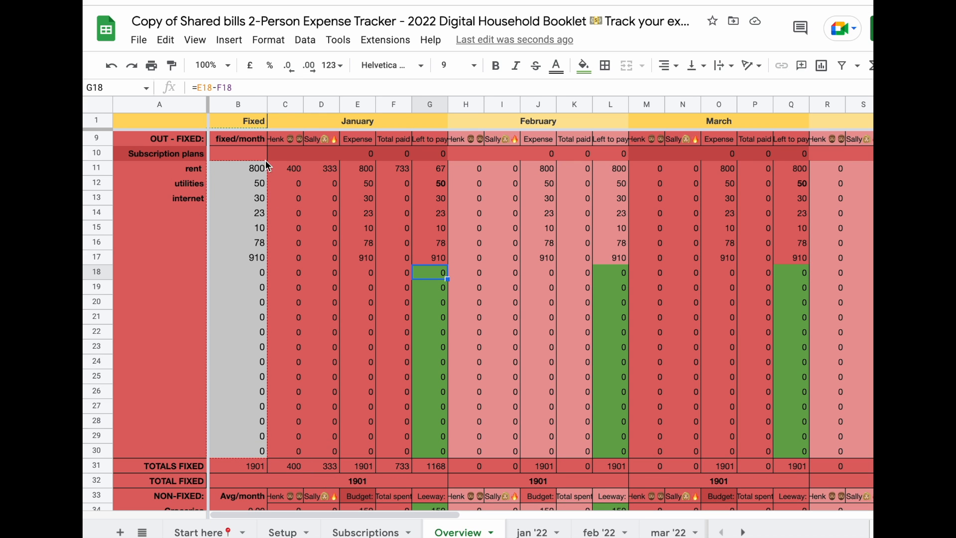
left_click(278, 466)
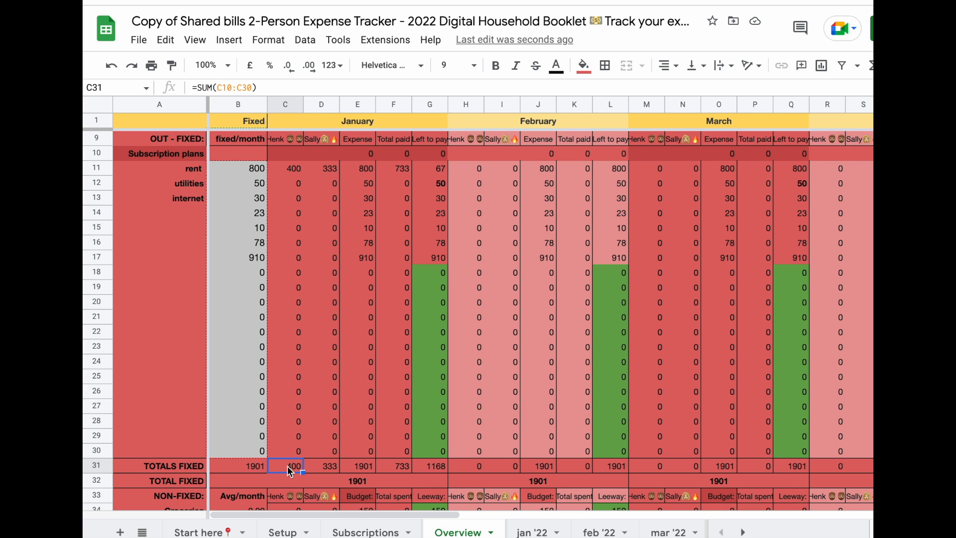
left_click(319, 467)
left_click(434, 467)
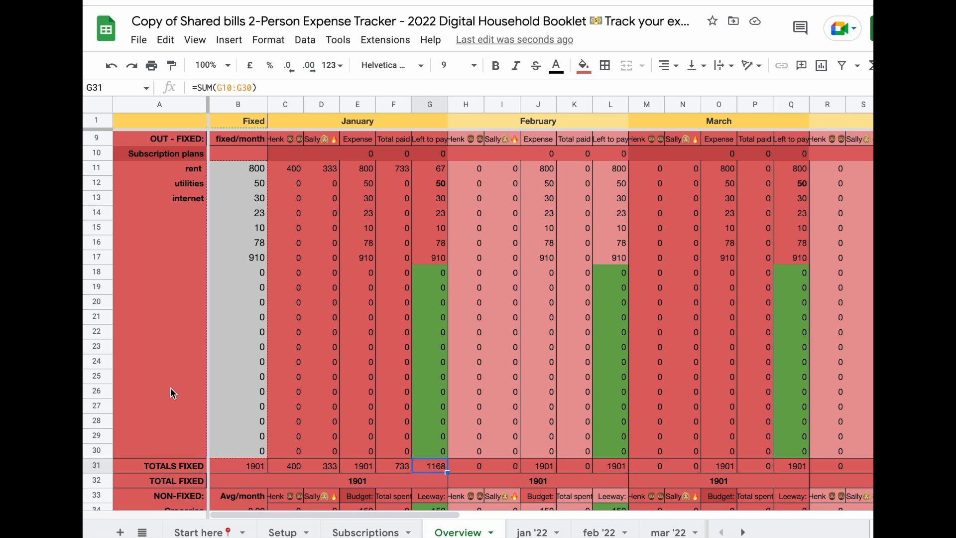
Step: Review the non-fixed category list from Groceries to Museums and the first person's January groceries cell C34
scroll(353, 410, "down", 1)
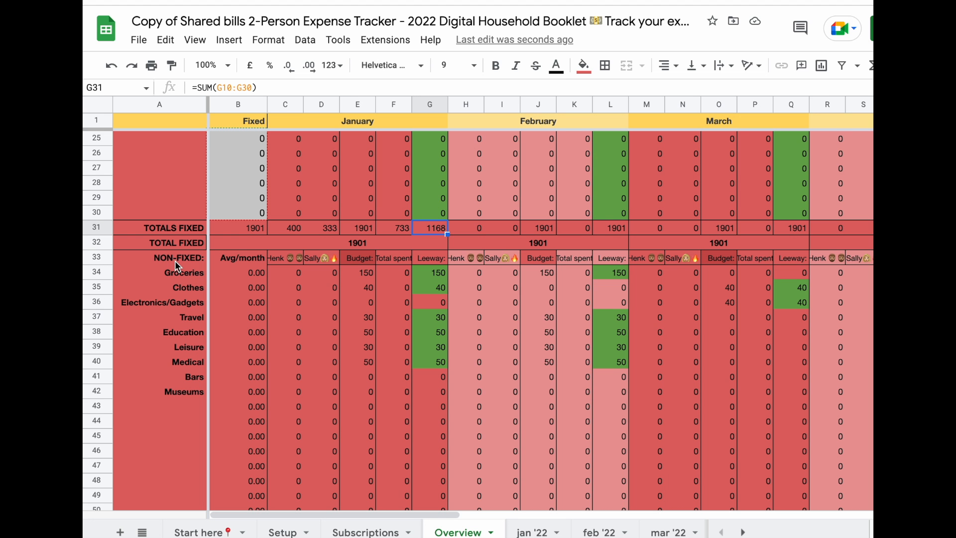
scroll(176, 264, "down", 1)
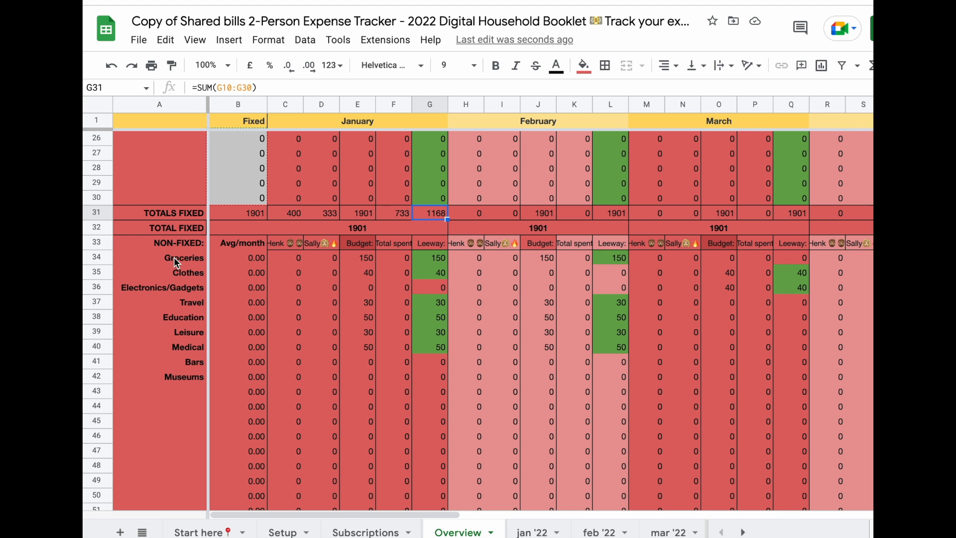
scroll(178, 249, "down", 1)
left_click(182, 229)
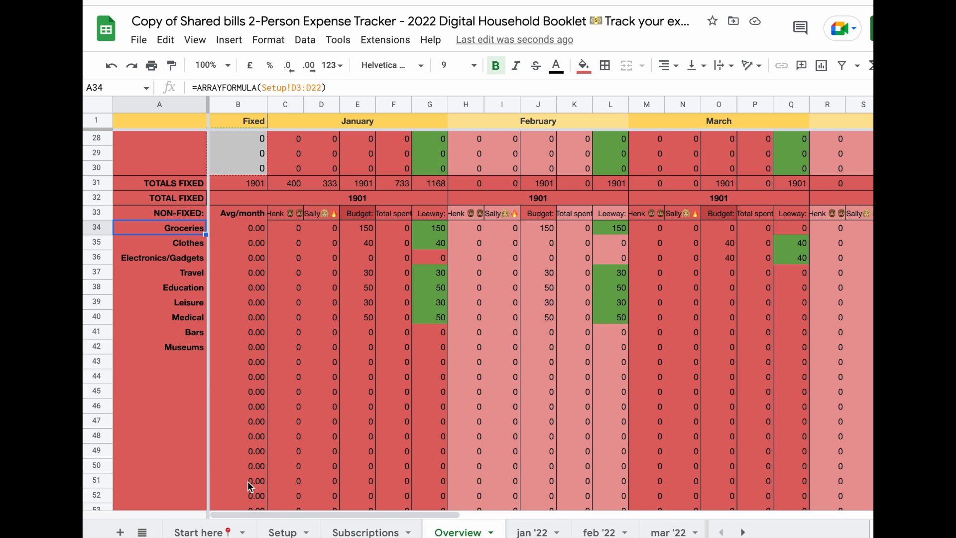
key("ctrl+Down")
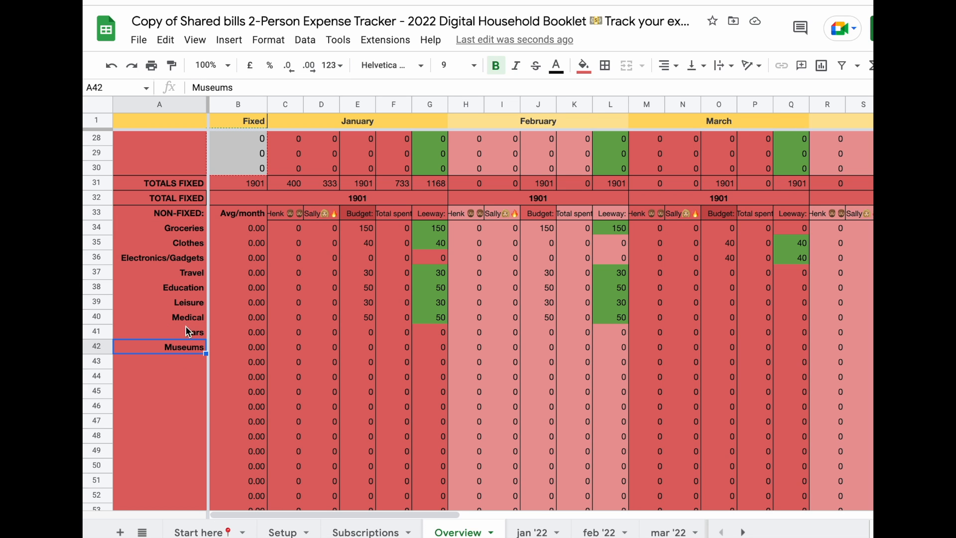
scroll(198, 374, "down", 1)
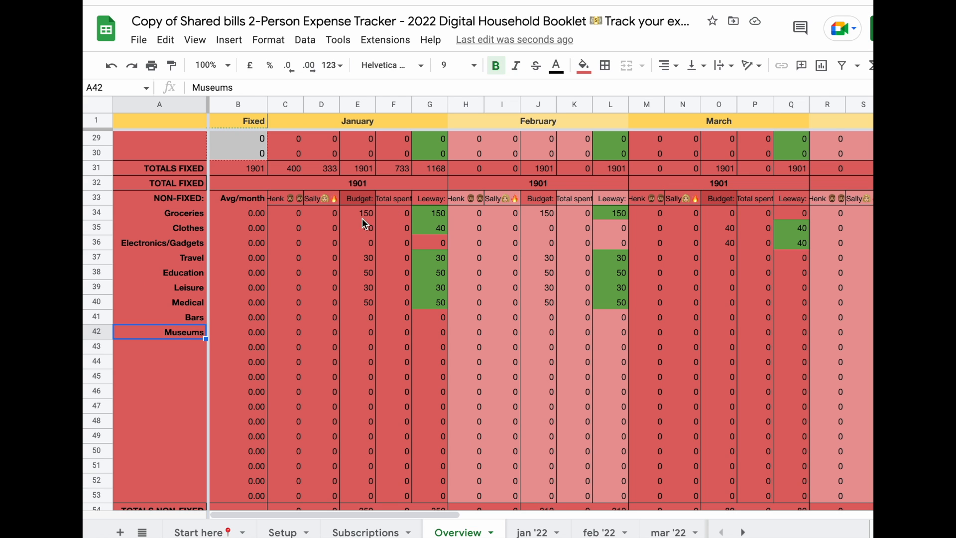
left_click(282, 217)
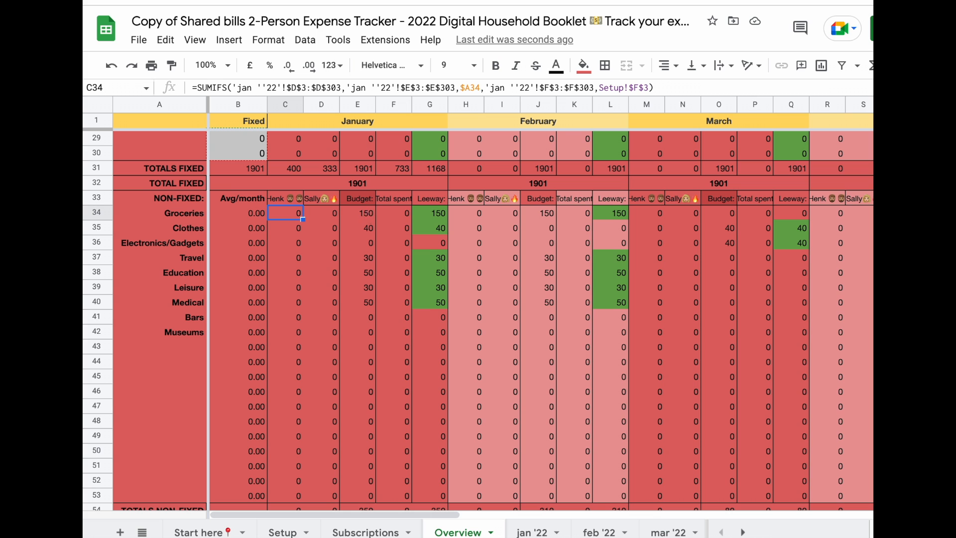
Step: Set the January non-fixed budgets to 300 for Groceries and 80 for Clothes
left_click_drag(368, 217, 372, 476)
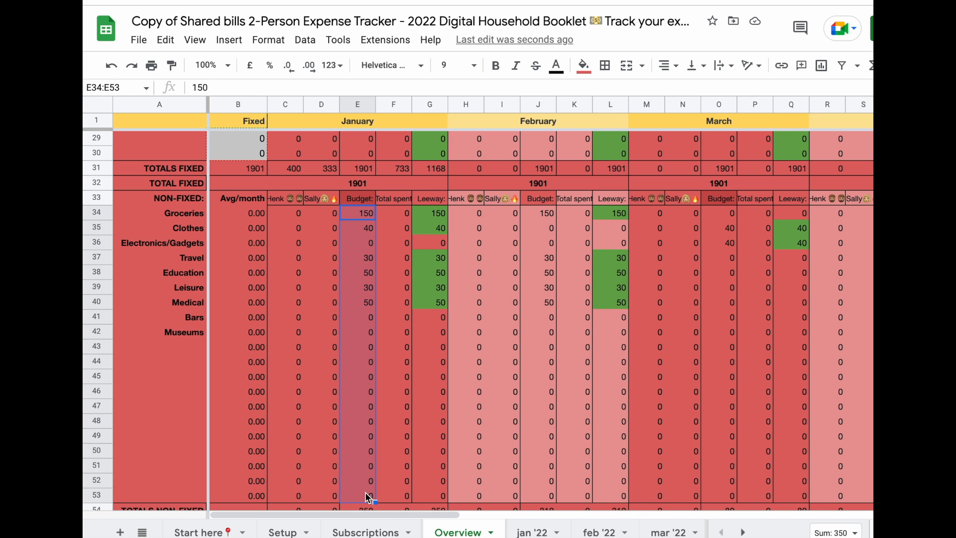
left_click(368, 217)
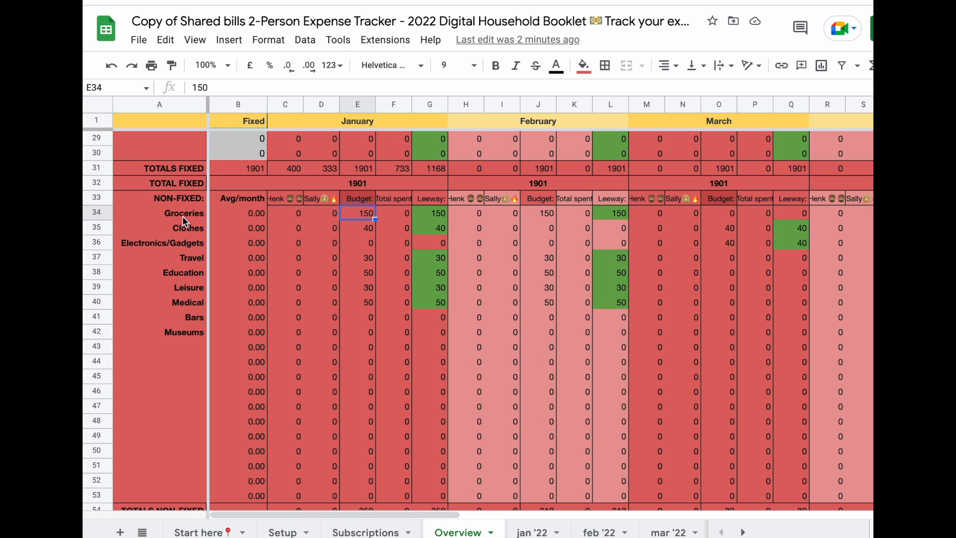
type("300")
key("Return")
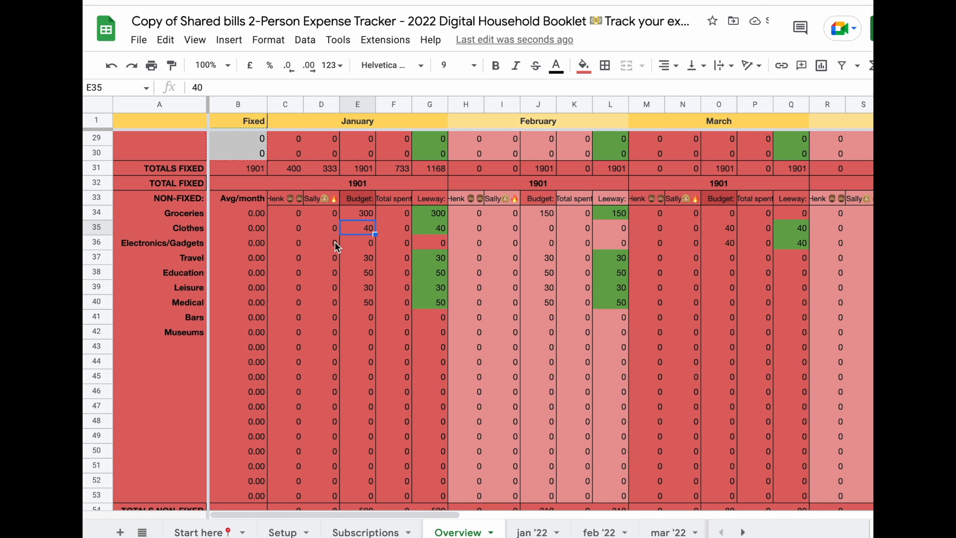
type("80")
key("Return")
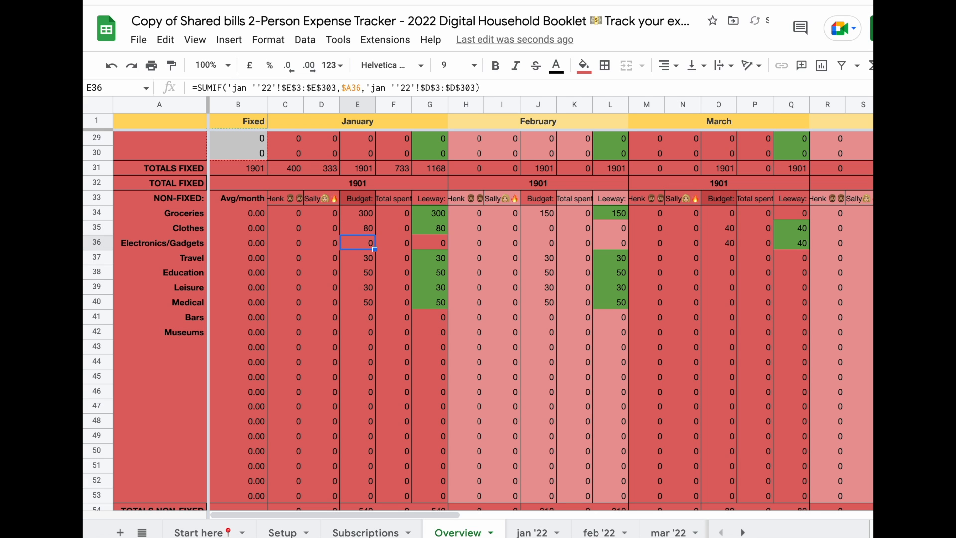
Step: Examine the January total spent and leeway cells for Groceries and Clothes, and the first person's groceries formula
left_click(391, 229)
left_click(394, 218)
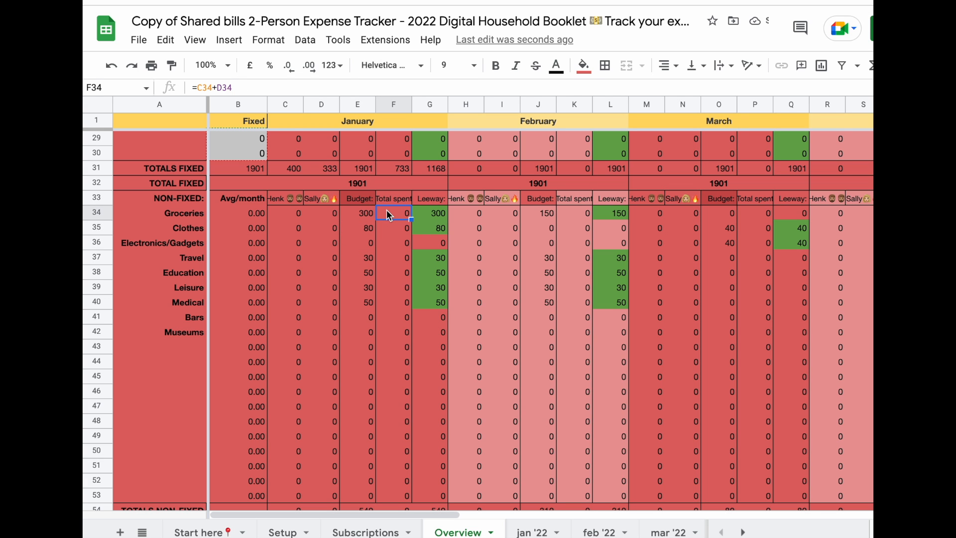
left_click(429, 219)
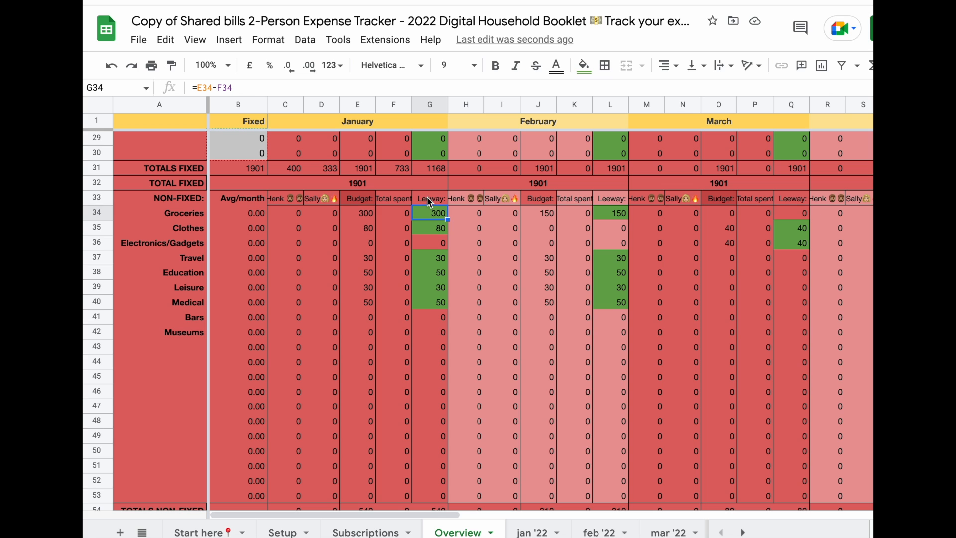
left_click(429, 228)
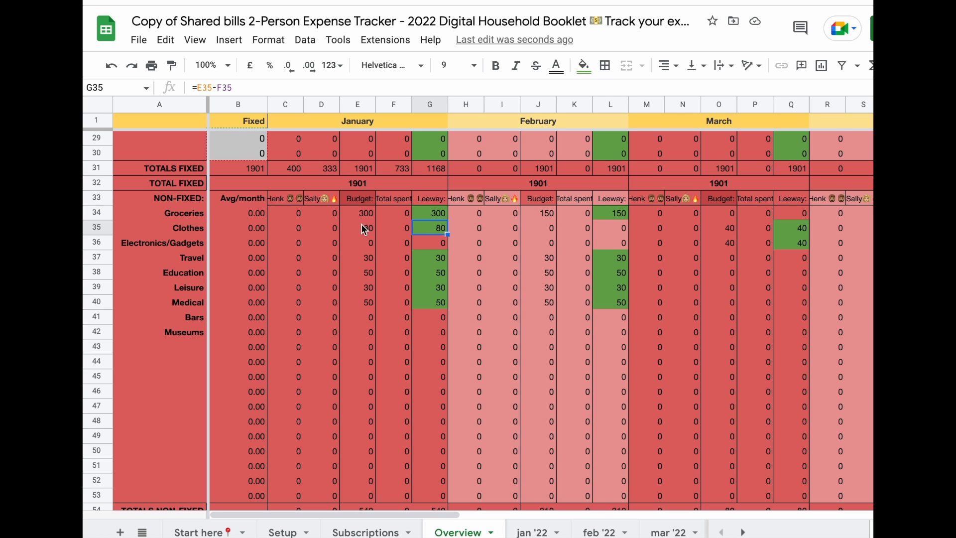
left_click(286, 218)
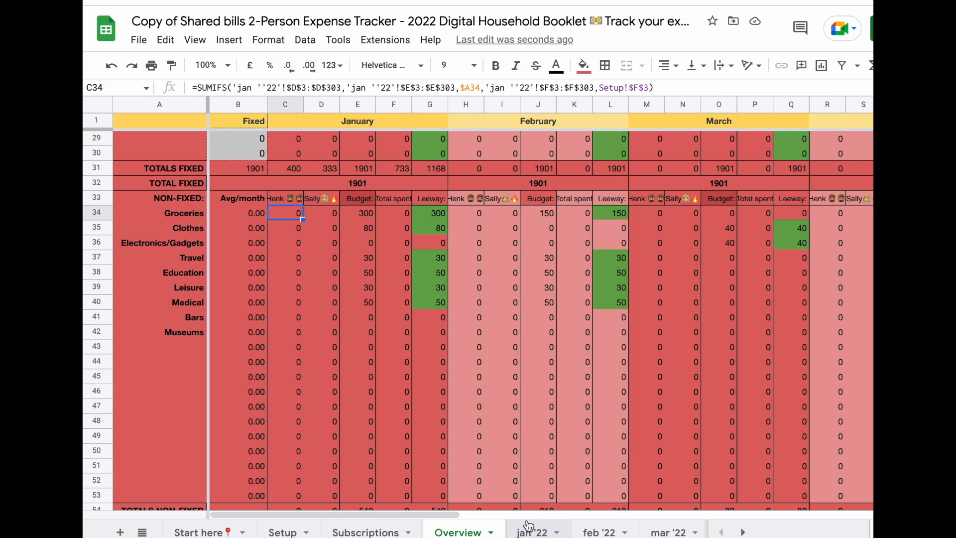
left_click(531, 533)
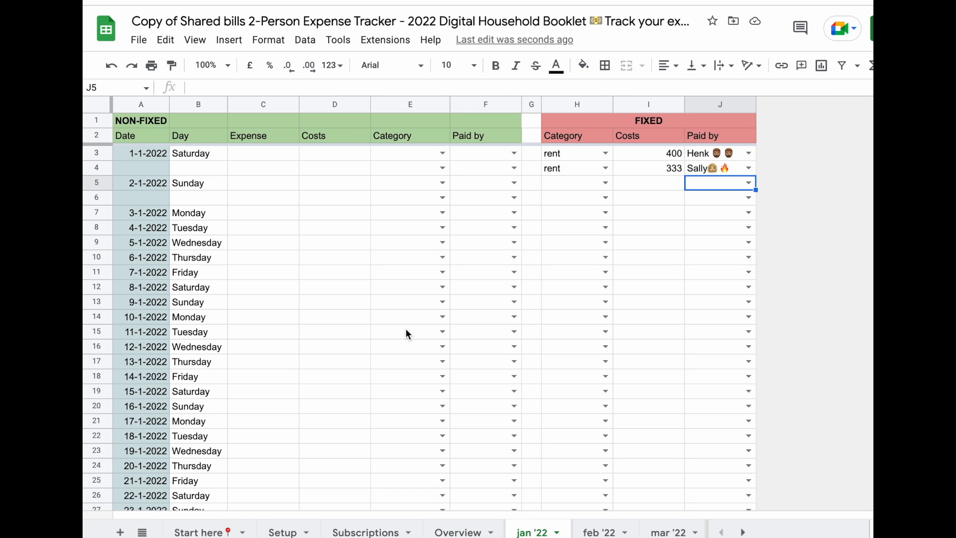
left_click(459, 532)
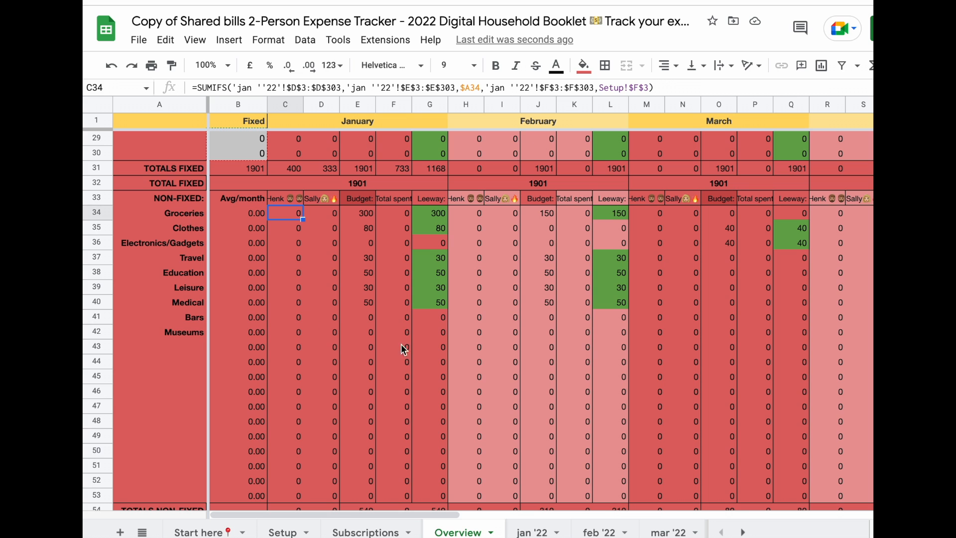
Step: On the jan '22 sheet, choose Groceries as the non-fixed category in E3 and E4 and Clothes in E5
left_click(531, 532)
left_click(442, 154)
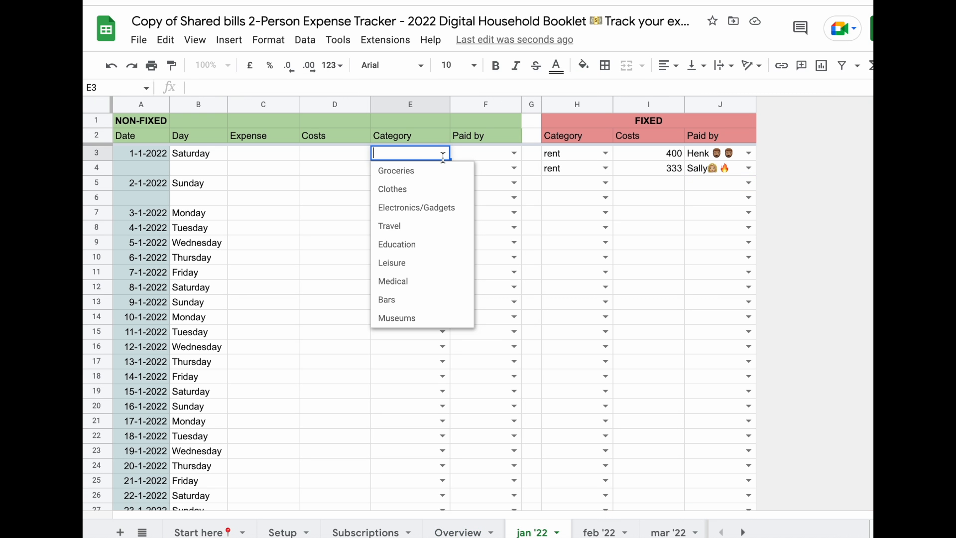
left_click(432, 173)
left_click(442, 168)
left_click(431, 185)
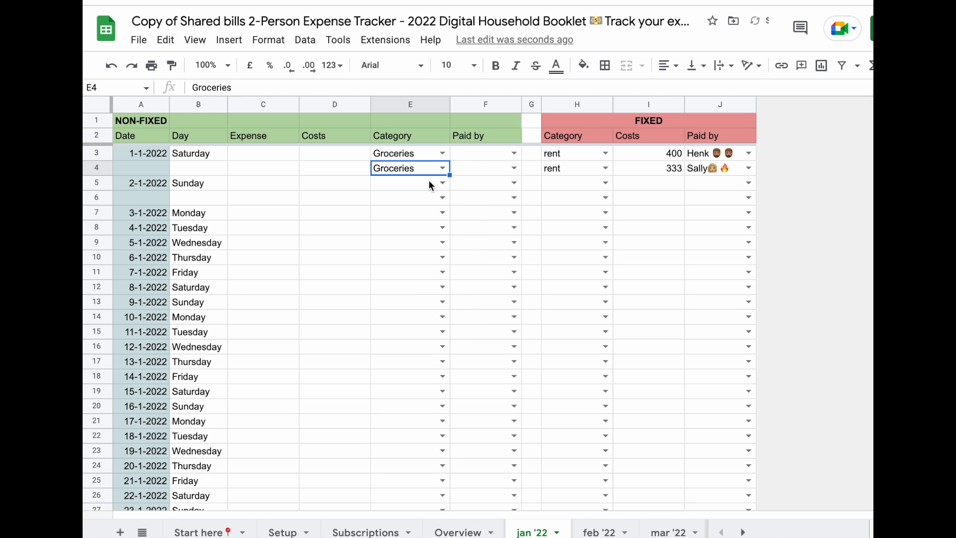
left_click(442, 183)
left_click(429, 215)
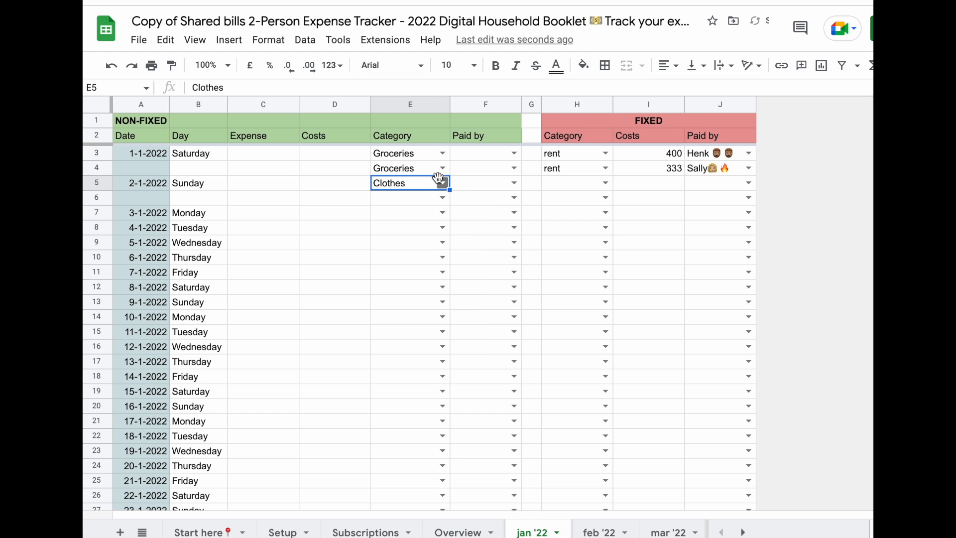
Step: Enter a cost of 50 for the first groceries entry and choose the first person as the payer
left_click(318, 158)
type("50")
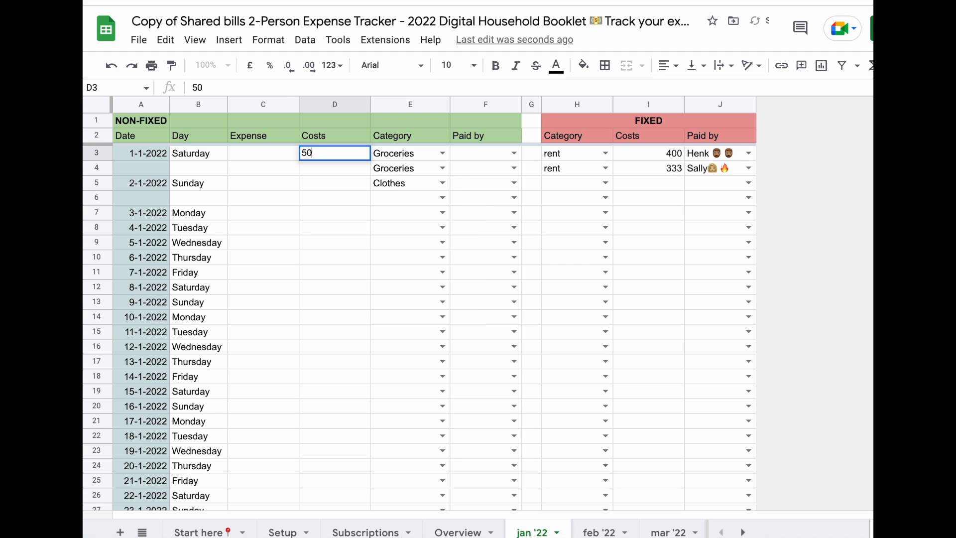
key("Tab")
key("Tab")
key("Return")
key("Down")
key("Return")
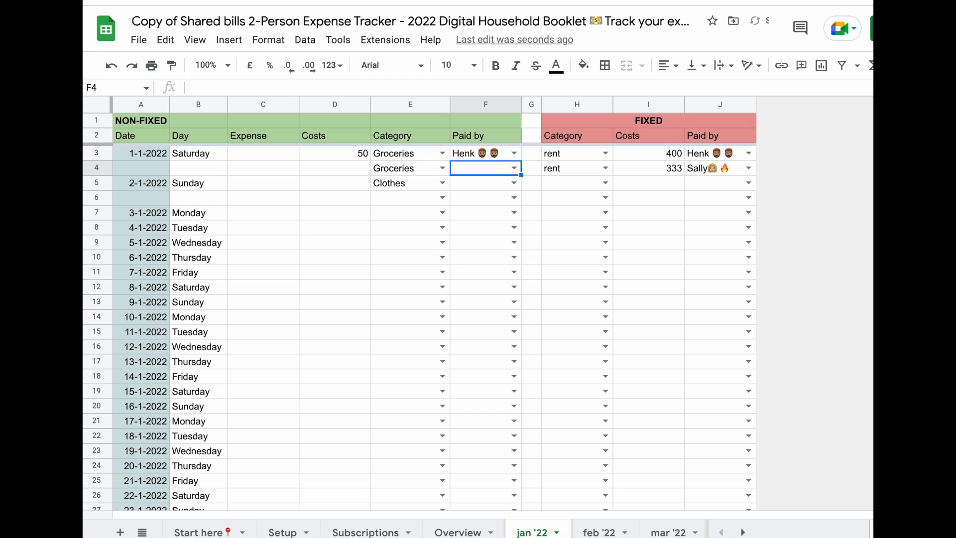
Step: Enter a cost of 80 for the second groceries entry and choose the second person as the payer
key("Left")
key("Left")
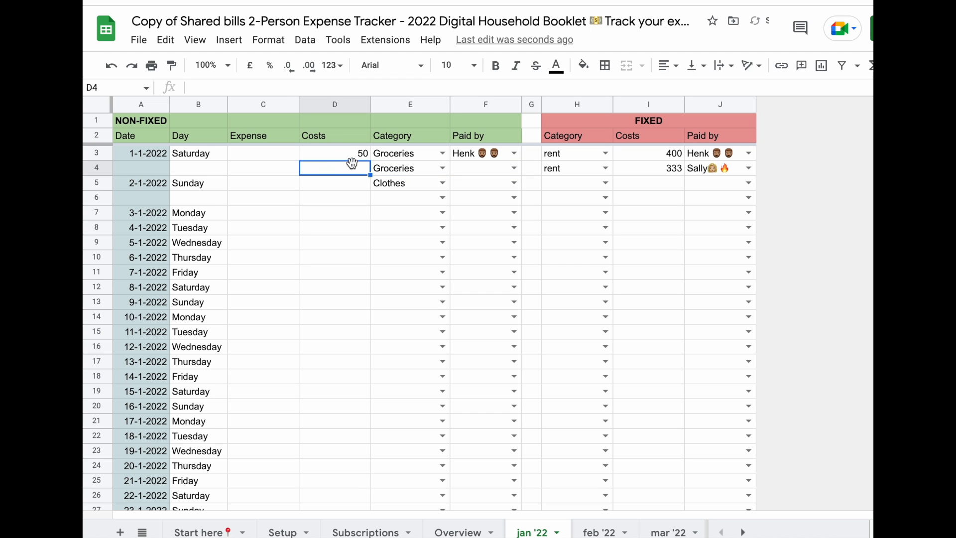
type("80")
key("Tab")
key("Tab")
key("Return")
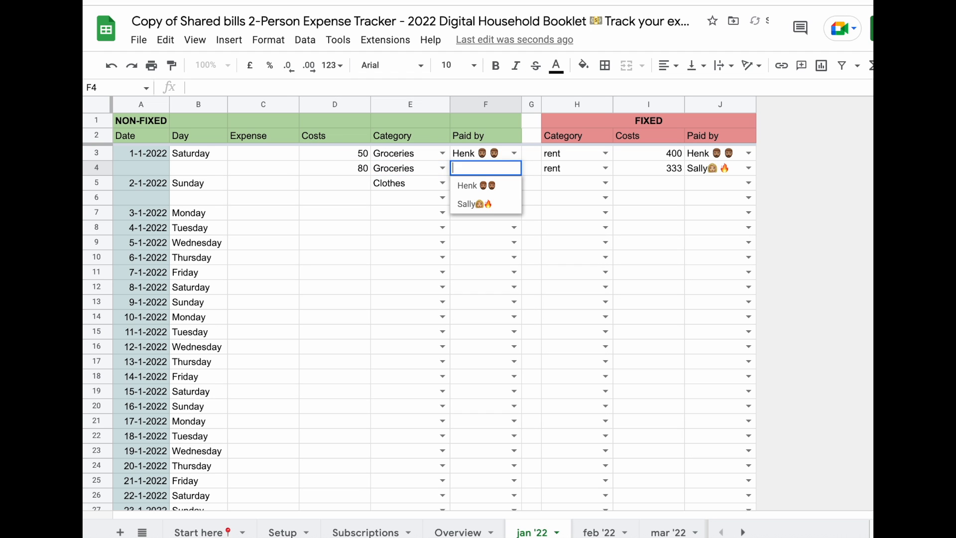
key("Down")
key("Return")
Step: Describe the groceries expenses as "weekly stuff" in C3 and "snacks" in C4
key("Up")
key("Left")
key("Left")
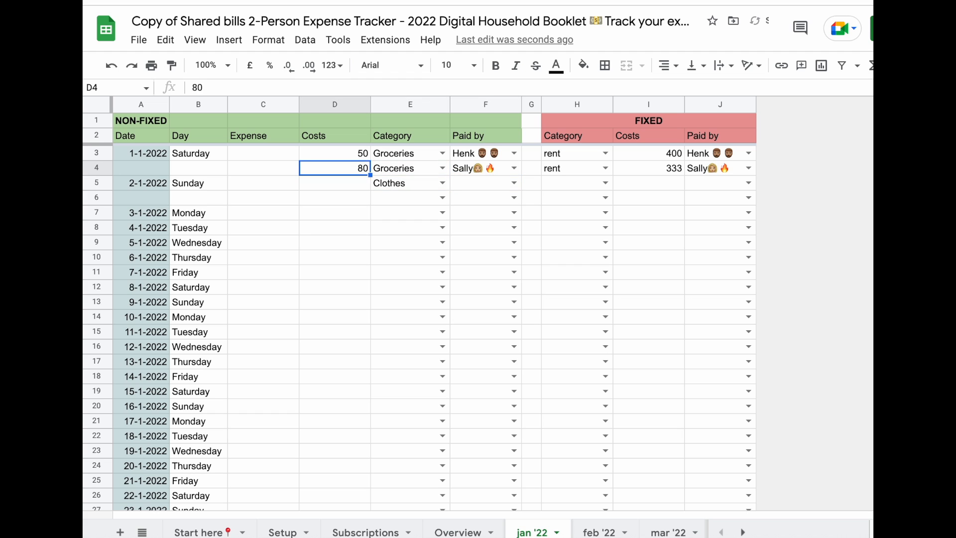
key("Left")
type("snacks")
key("Return")
key("Up")
key("Up")
type("weekly stuff")
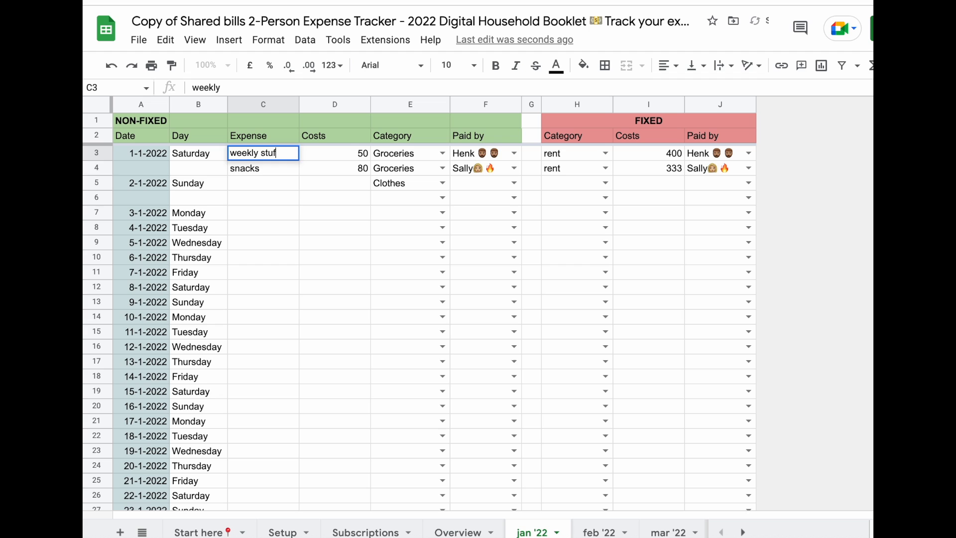
key("Return")
key("Down")
key("Up")
key("Up")
key("Up")
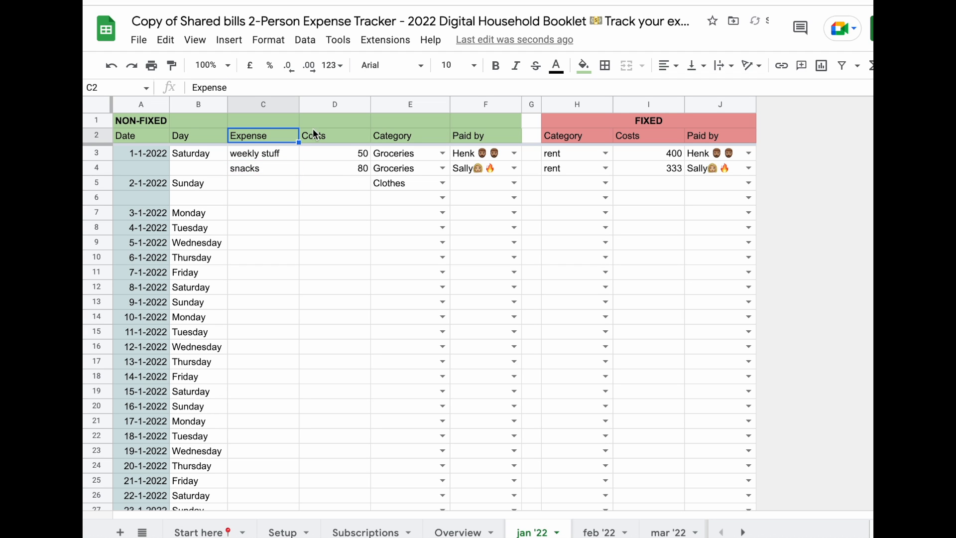
left_click(269, 154)
left_click(262, 172)
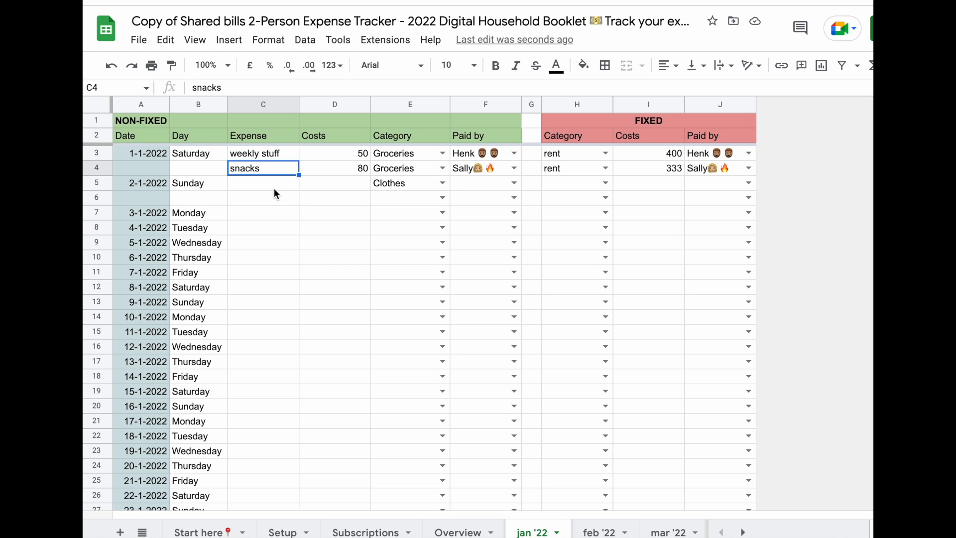
Step: Enter a cost of 60 for the clothes expense on 2-1-2022 and choose the first person as the payer
left_click(352, 182)
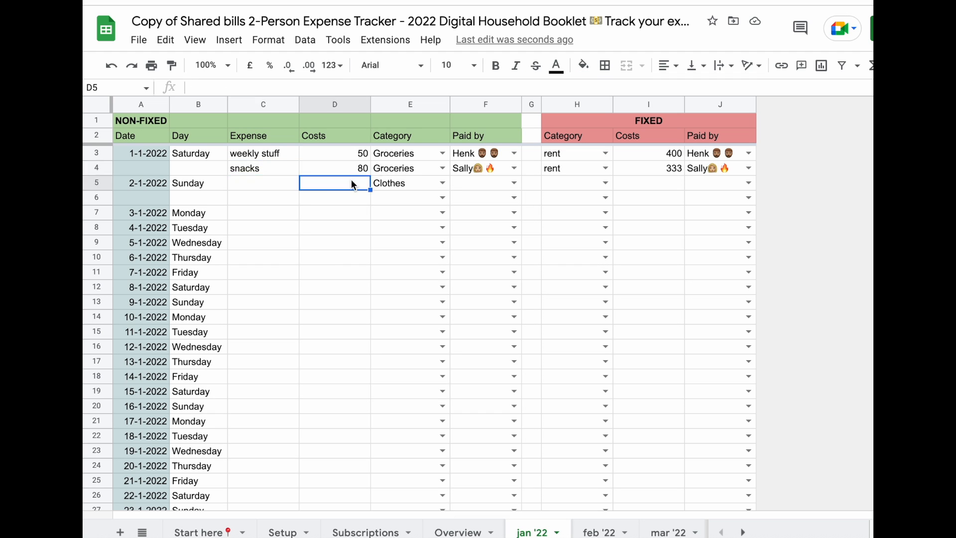
type("60")
key("Tab")
key("Tab")
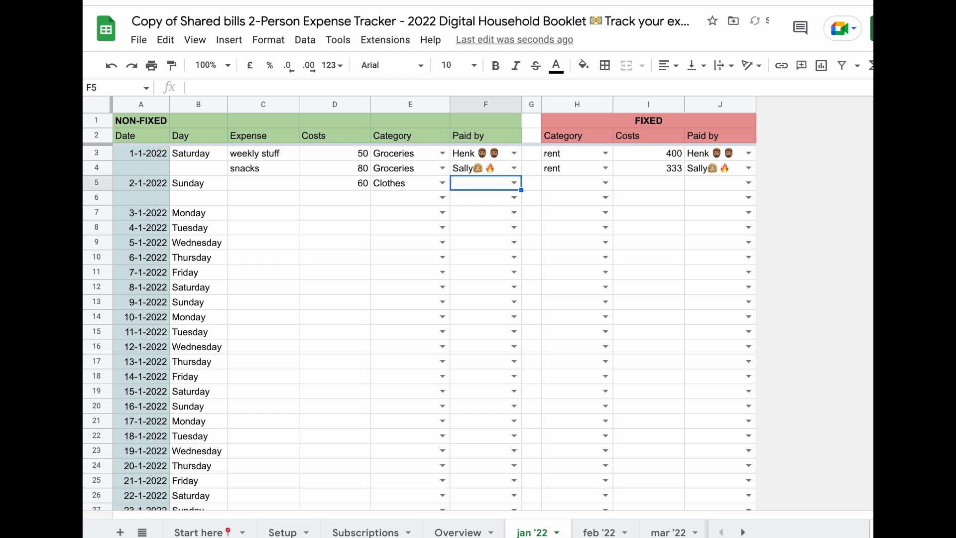
key("Return")
key("Return")
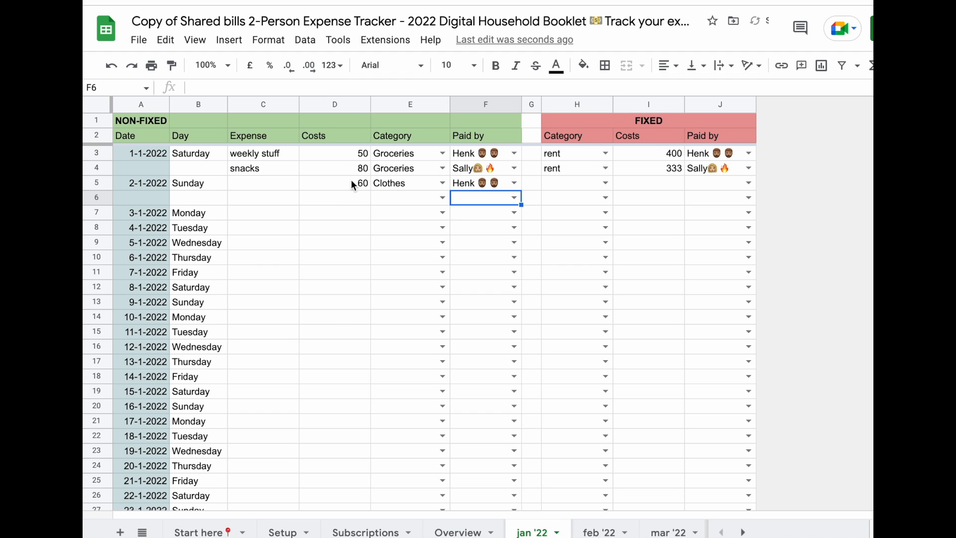
Step: On the Overview sheet, examine January's per-person spending, budget and leeway for Groceries and Clothes
mouse_move(498, 535)
left_click(460, 531)
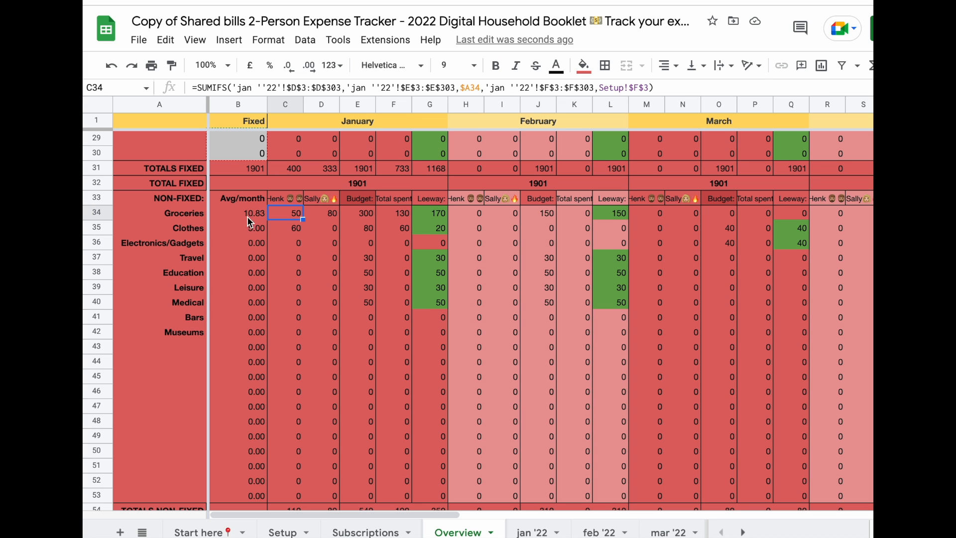
key("Right")
key("Right")
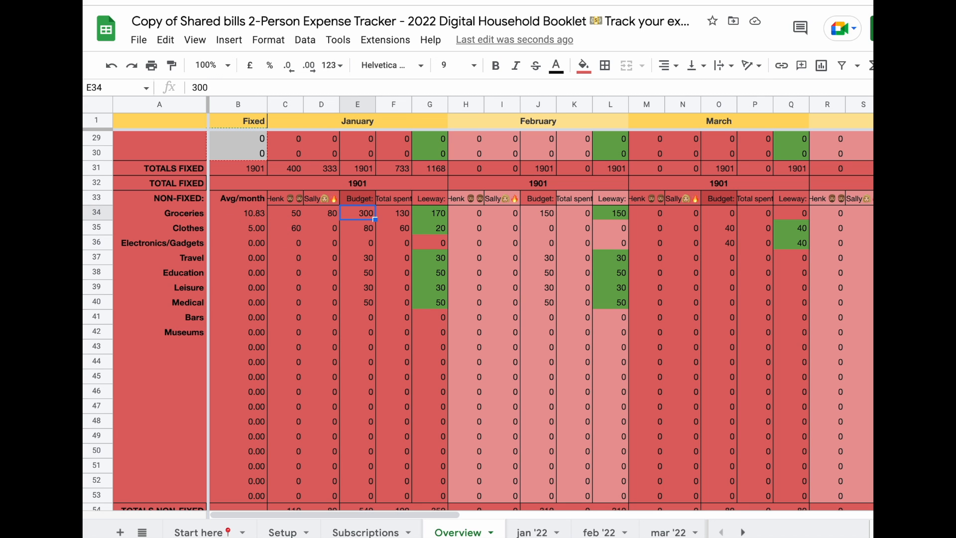
left_click(321, 218)
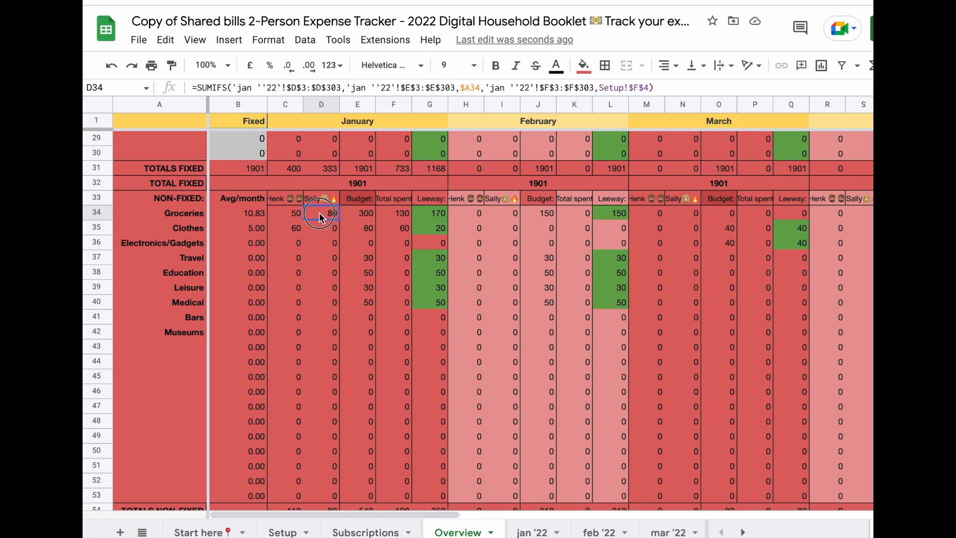
left_click_drag(321, 218, 298, 213)
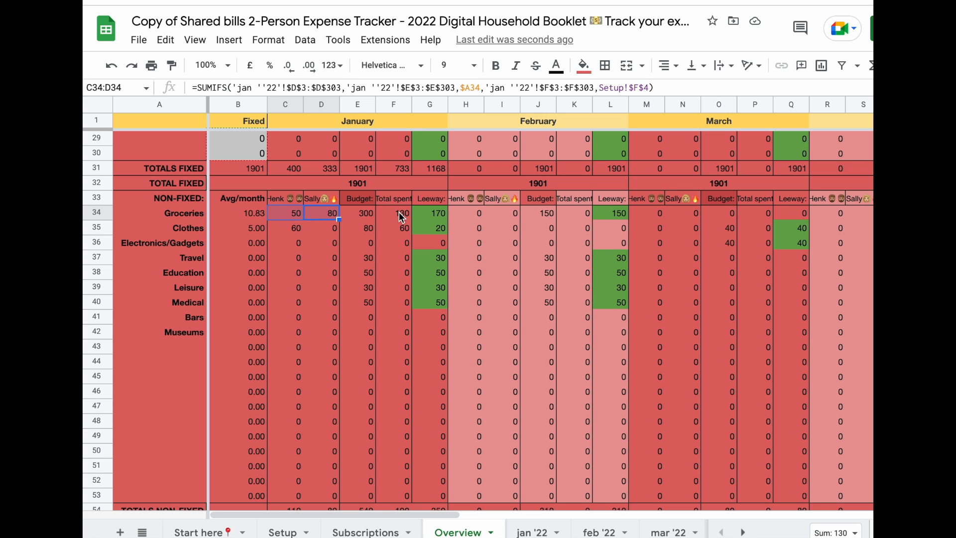
left_click(365, 216)
left_click(434, 222)
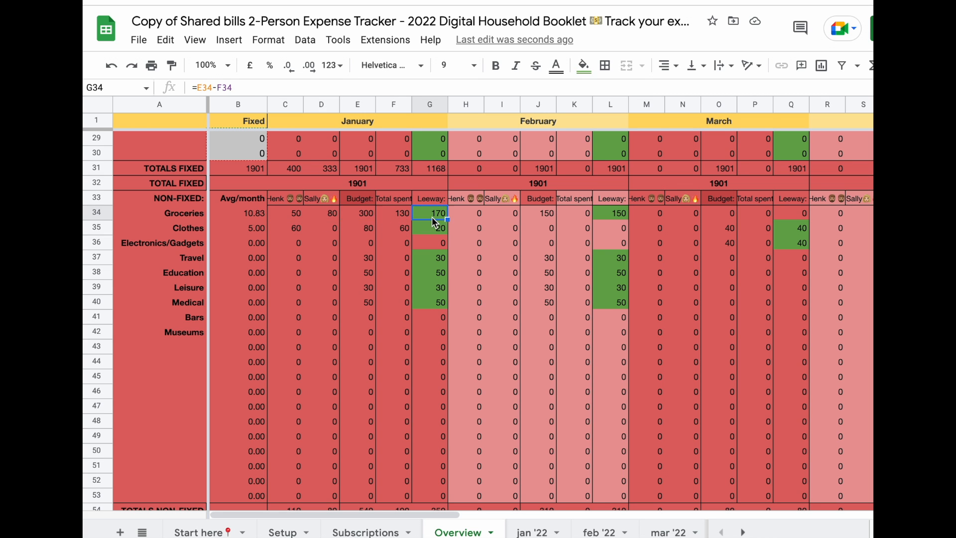
left_click(298, 230)
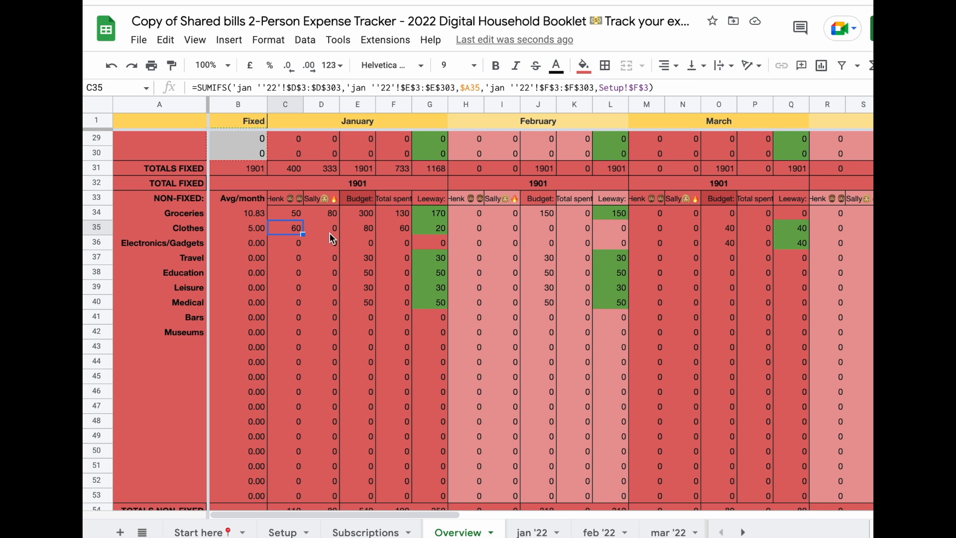
left_click(369, 231)
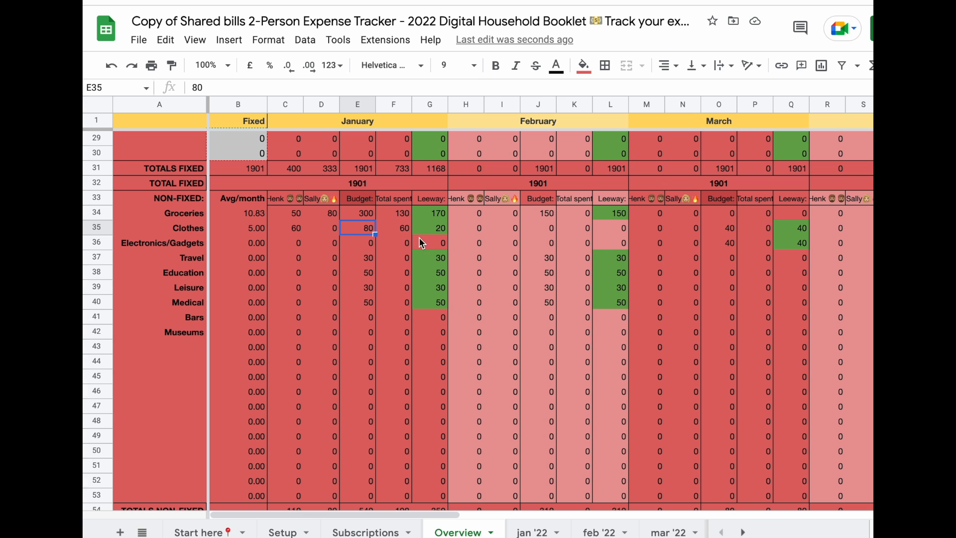
left_click(438, 232)
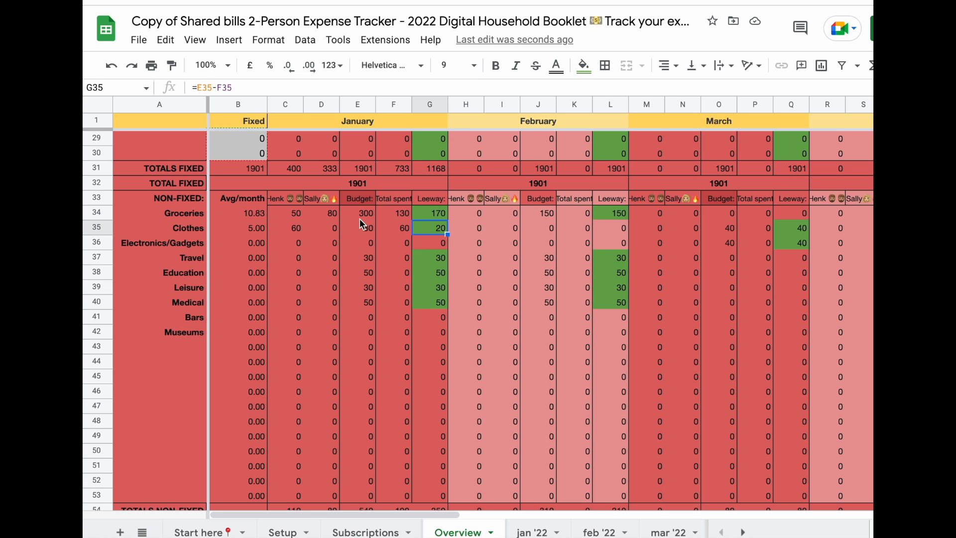
Step: Select the non-fixed budget cells in rows 34 to 53 for January, February and March in turn
left_click_drag(363, 215, 358, 497)
left_click_drag(544, 213, 531, 498)
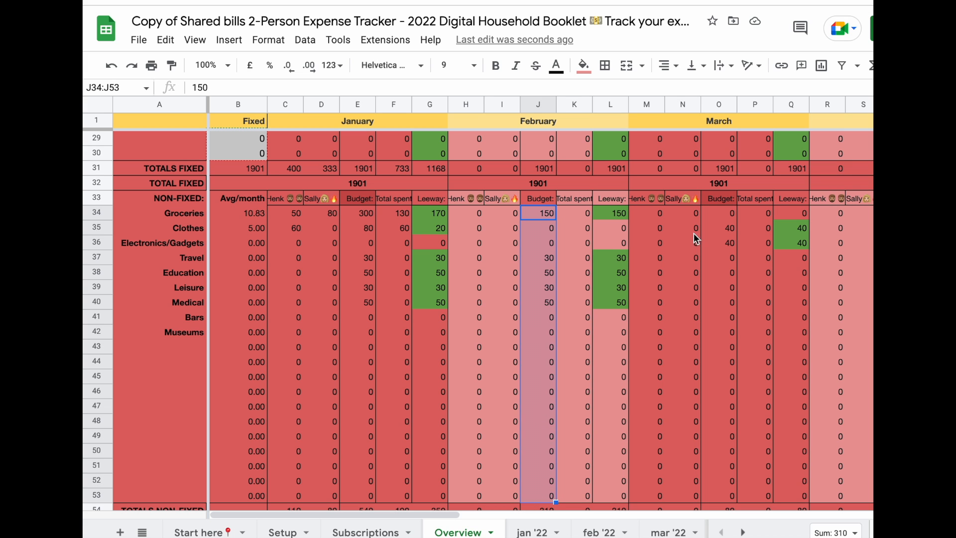
left_click_drag(719, 214, 726, 494)
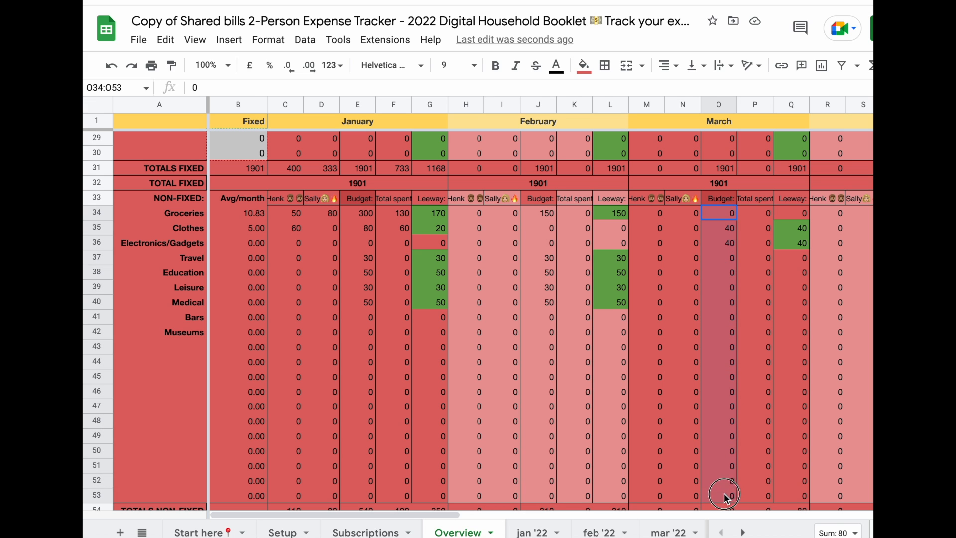
Step: Set January's Medical budget to 0 in E40
left_click(364, 228)
key("Down")
key("Down")
key("Down")
key("Down")
key("Down")
key("BackSpace")
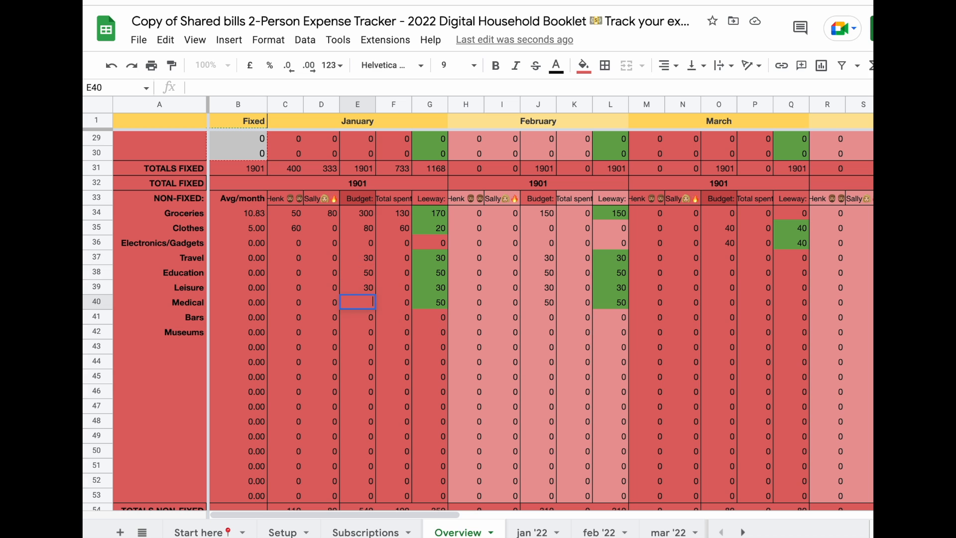
type("0")
key("Return")
Step: Set January's Leisure budget to 10 and its Education budget to 100
key("Up")
key("Up")
type("10")
key("Return")
key("Up")
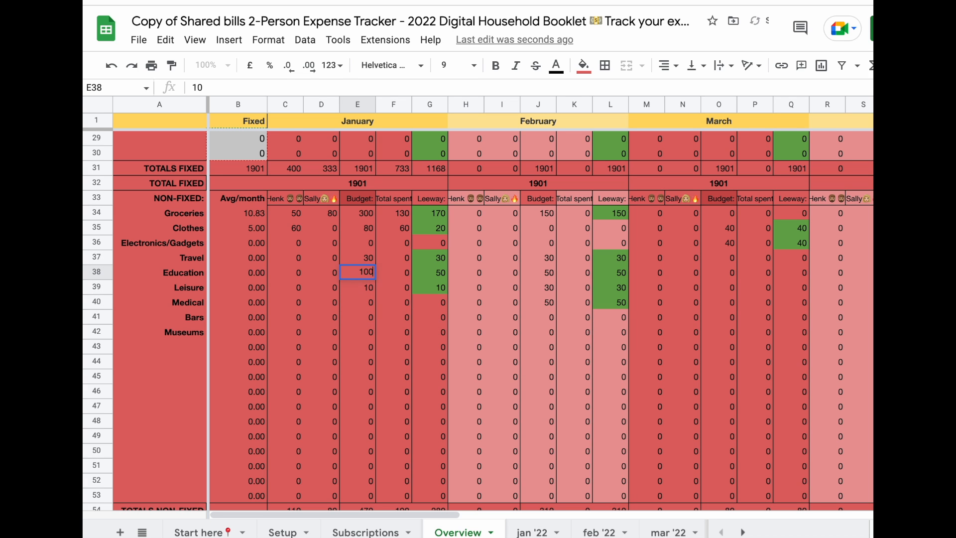
Step: Examine January's non-fixed totals and the grand total of outgoing expenses
scroll(387, 198, "down", 4)
scroll(386, 198, "right", 1)
scroll(383, 214, "up", 1)
scroll(384, 214, "left", 1)
left_click(335, 381)
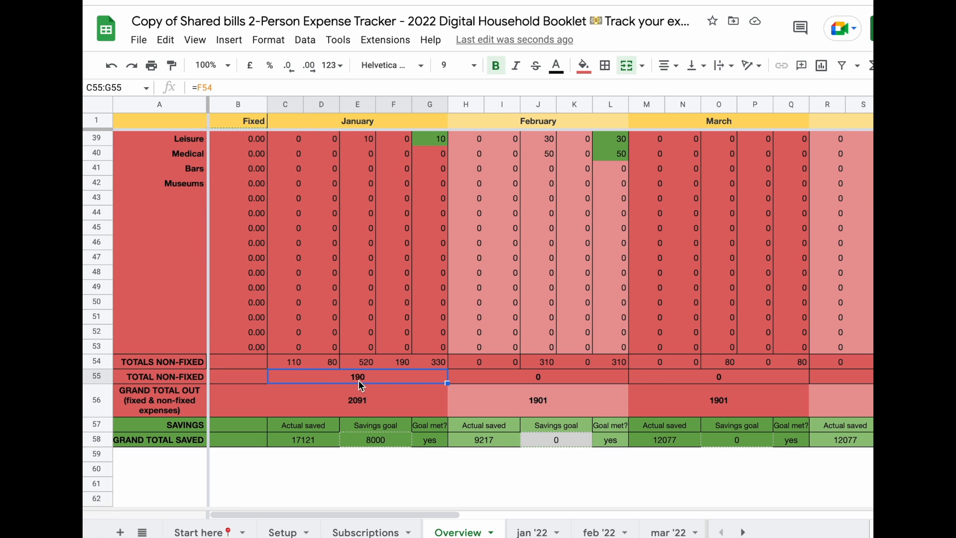
left_click(400, 363)
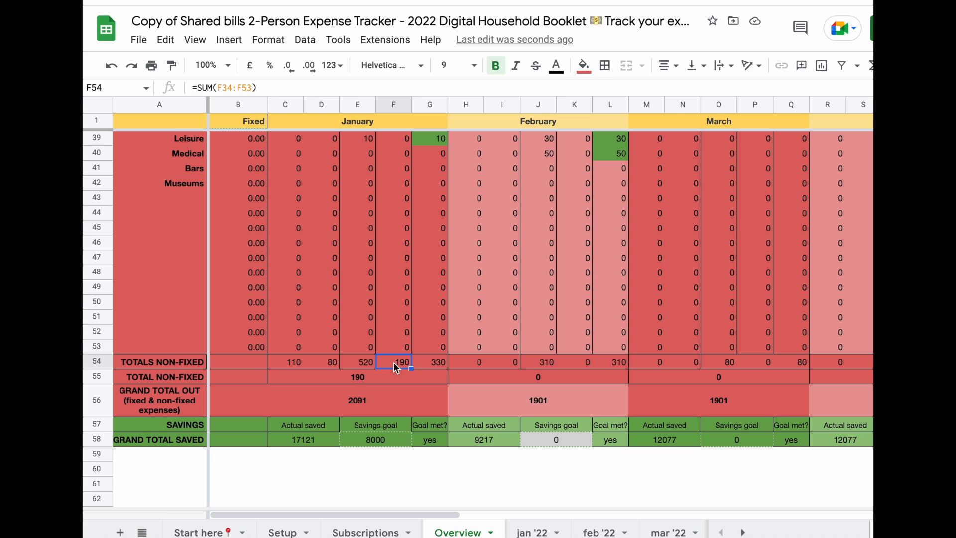
left_click(392, 380)
left_click(395, 362)
left_click(195, 398)
left_click(351, 398)
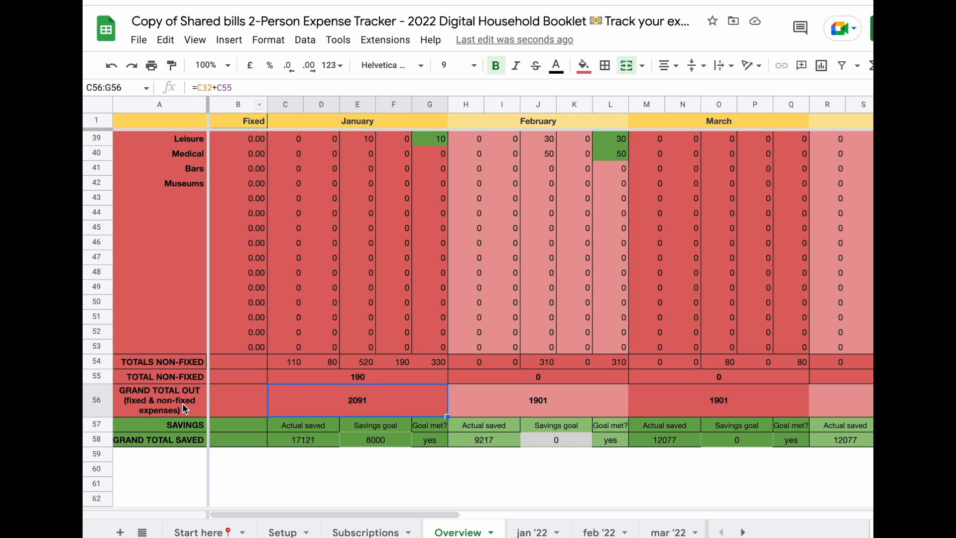
Step: Trace January's grand total out back to its non-fixed total in row 55 and fixed total in row 32
left_click(346, 379)
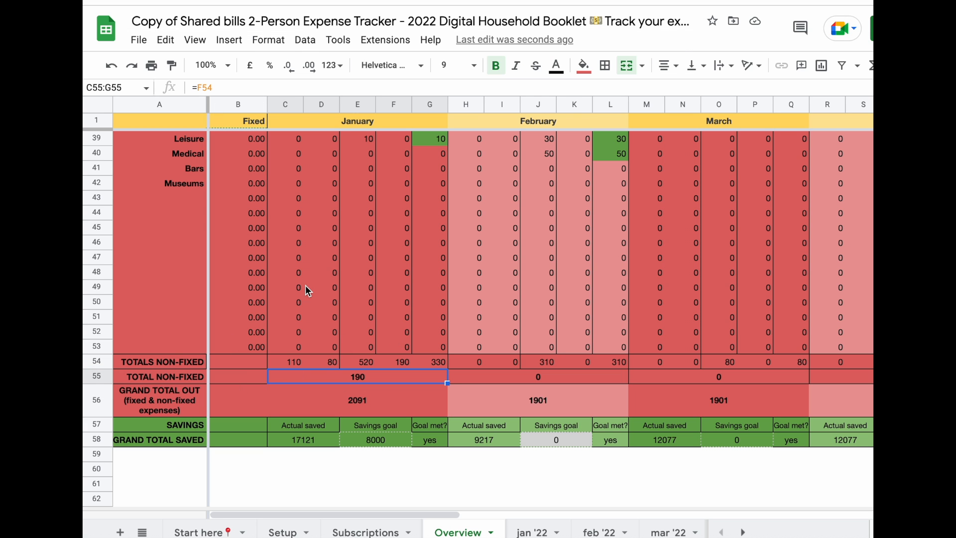
key("Down")
scroll(305, 285, "up", 7)
scroll(331, 328, "down", 3)
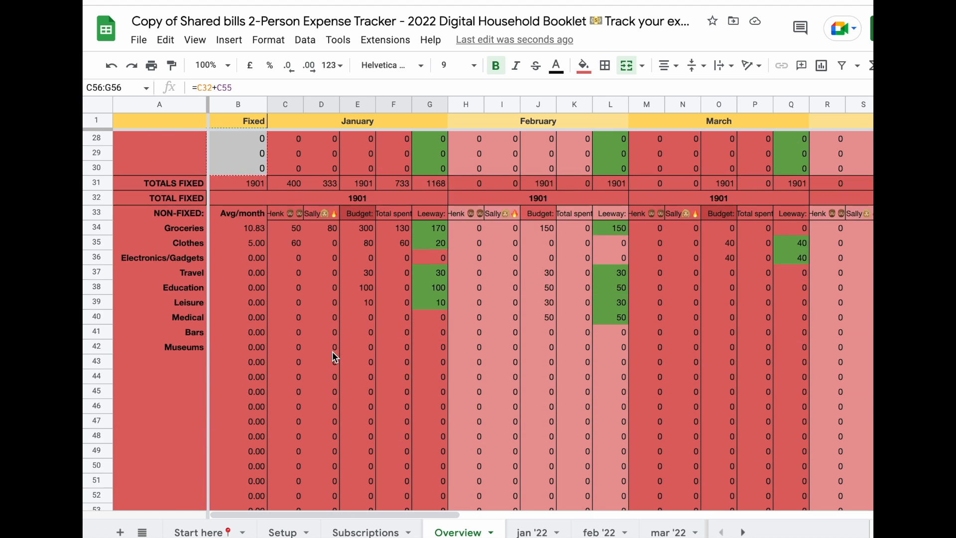
scroll(333, 354, "up", 4)
left_click(332, 394)
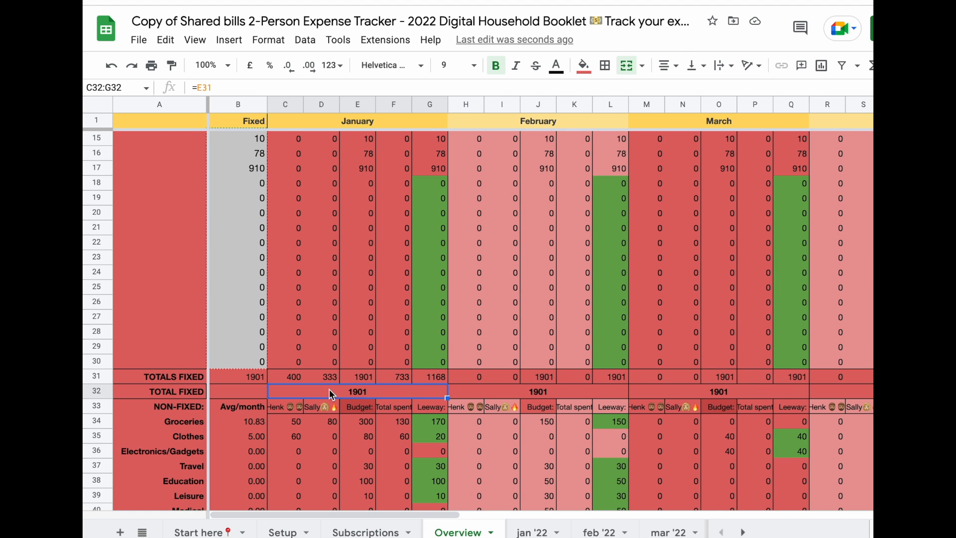
scroll(337, 342, "up", 2)
scroll(337, 342, "down", 5)
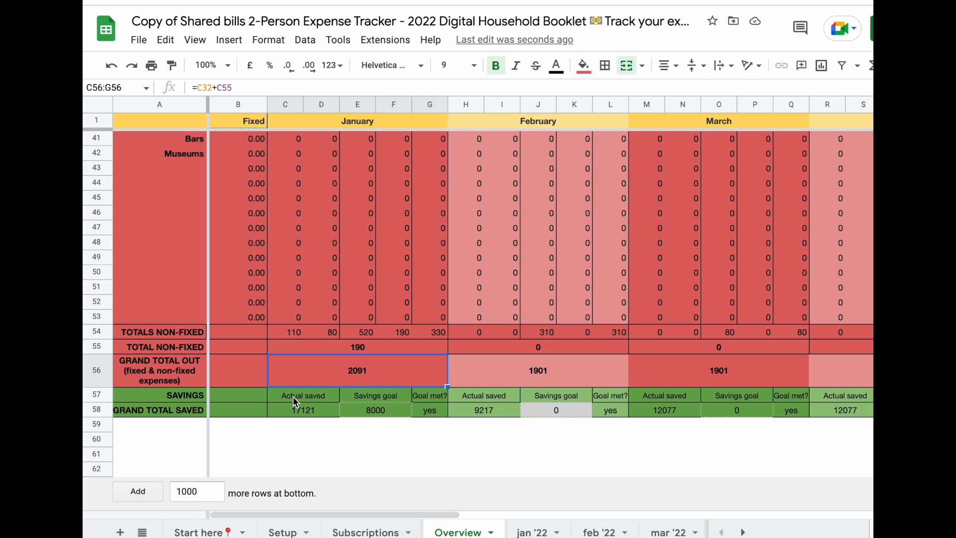
Step: Compare January's actual saved amount in row 58 with the grand total of income in row 7
left_click(294, 395)
left_click(292, 413)
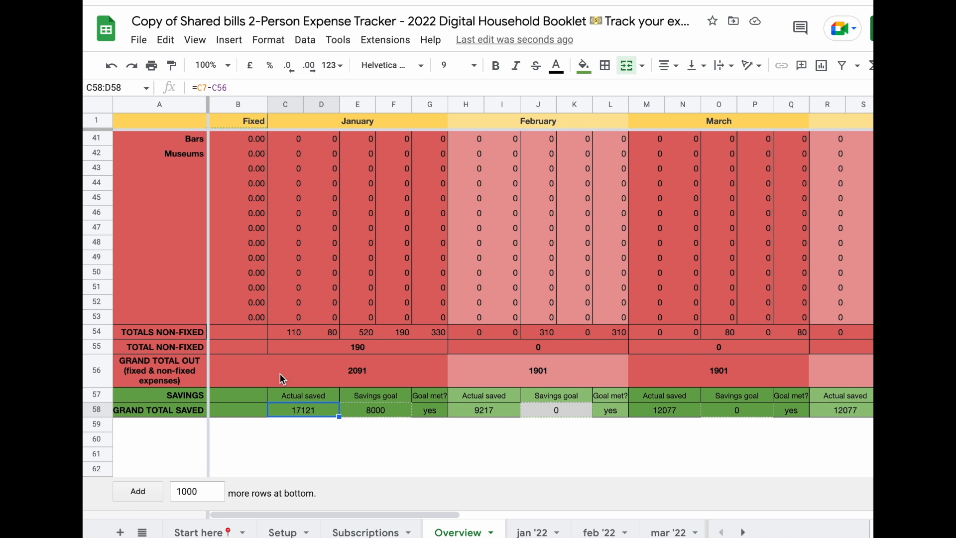
scroll(304, 368, "up", 13)
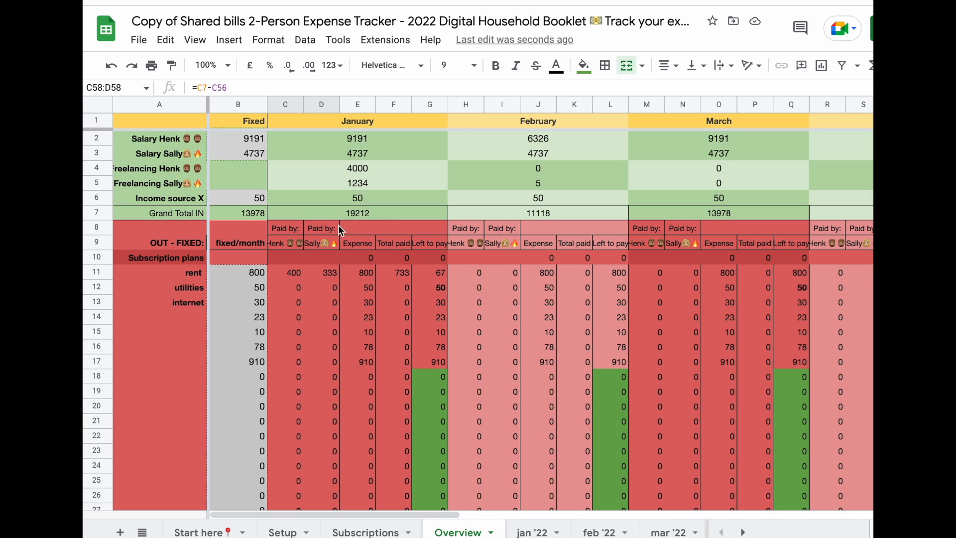
left_click(363, 215)
scroll(310, 450, "down", 7)
scroll(311, 449, "down", 6)
left_click(334, 409)
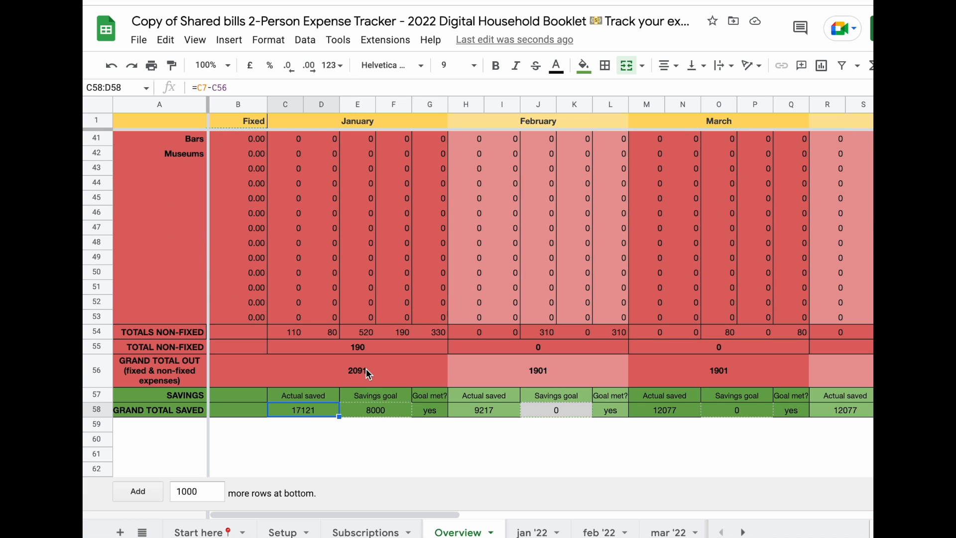
Step: Set January's savings goal to 18000 in row 58
left_click(375, 416)
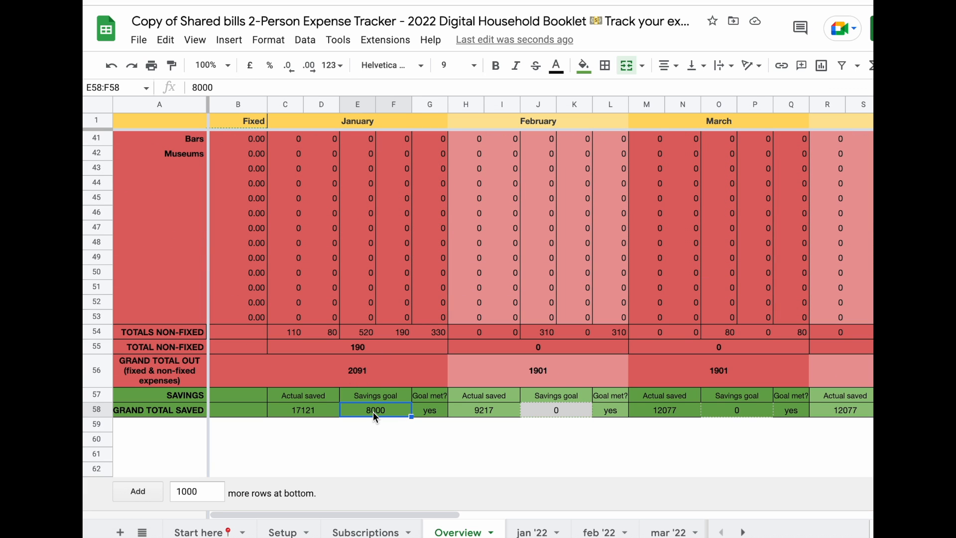
key("ctrl+c")
key("Down")
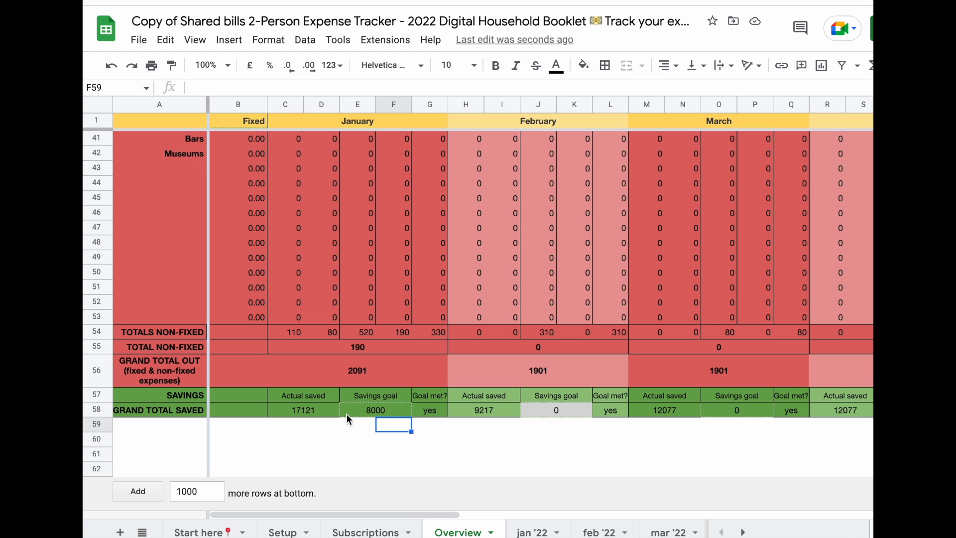
left_click(376, 411)
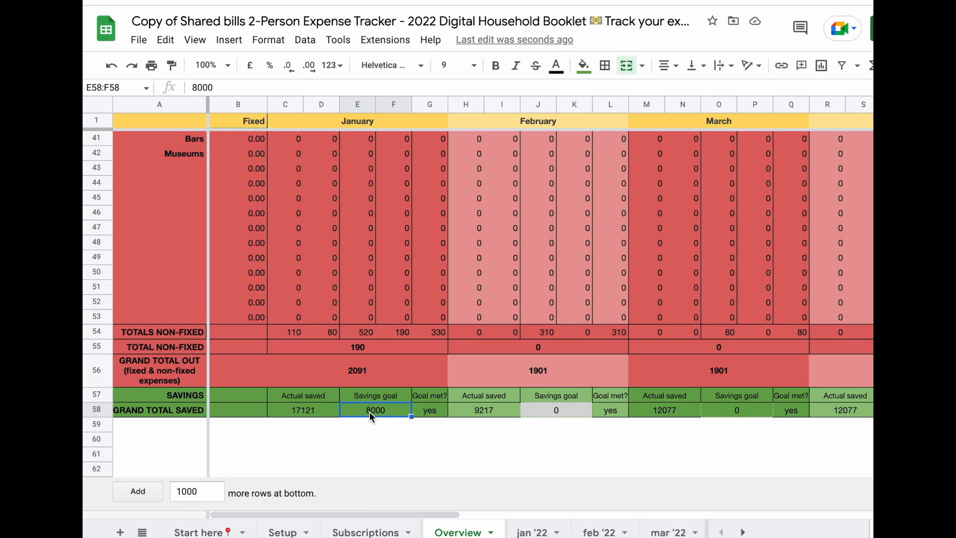
type("18000")
key("Return")
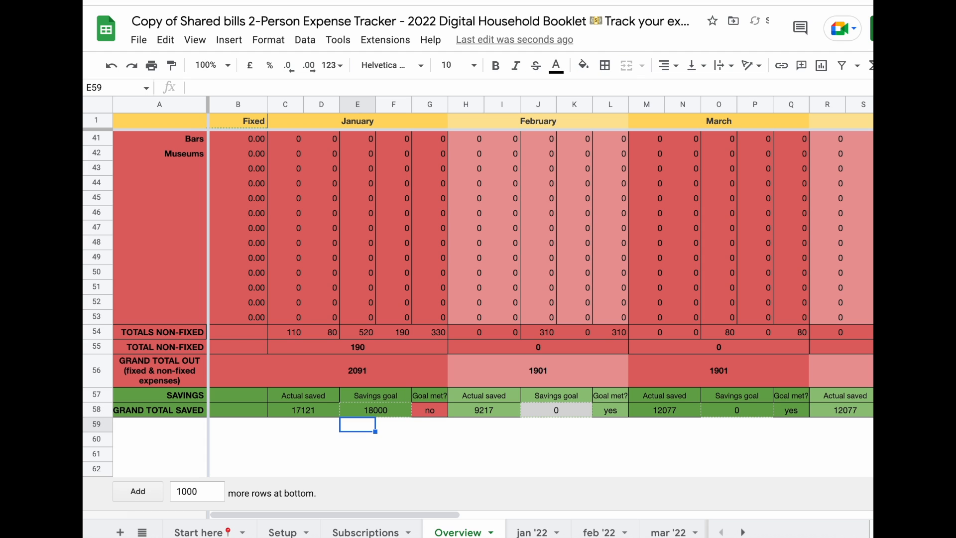
Step: Examine January's goal-met cell and the savings section of the following months
left_click(419, 411)
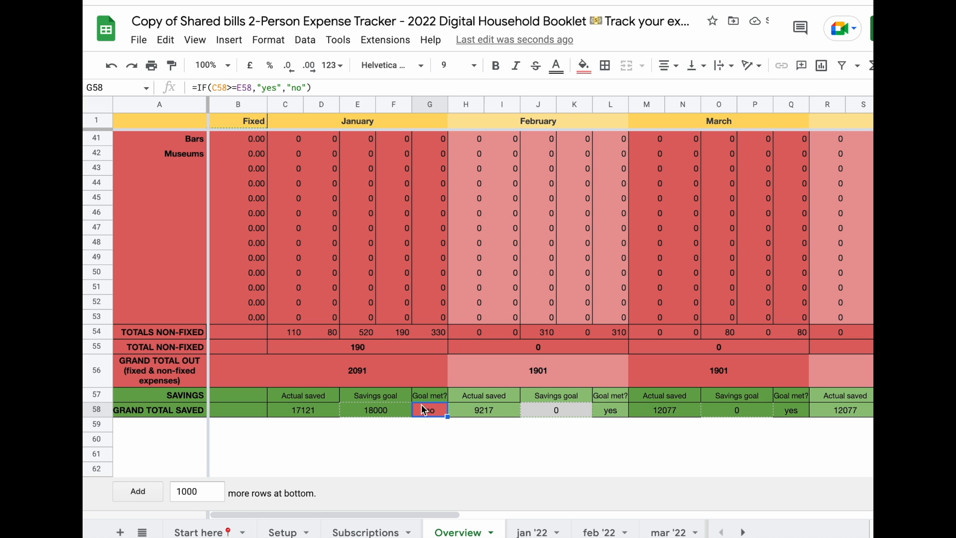
left_click(386, 407)
scroll(444, 431, "right", 2)
scroll(444, 431, "up", 2)
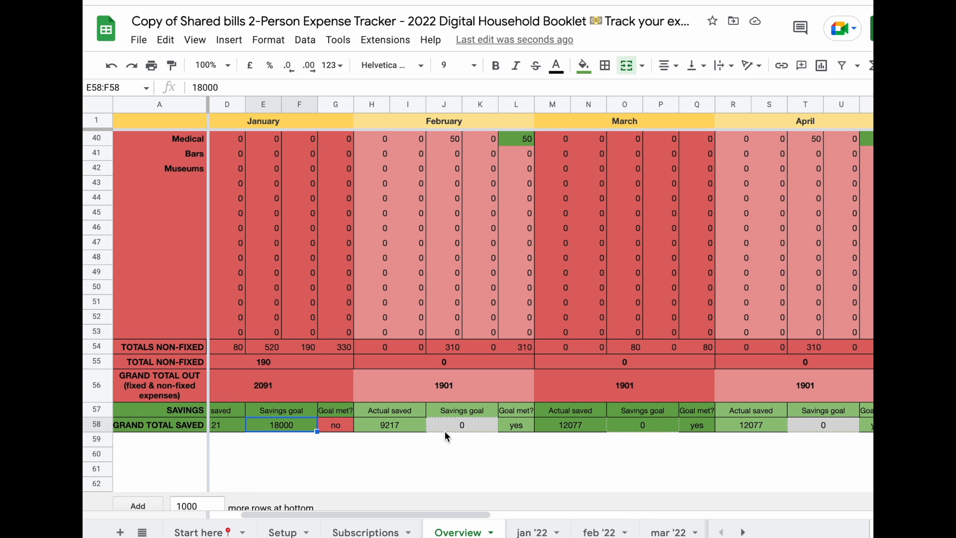
scroll(444, 431, "right", 10)
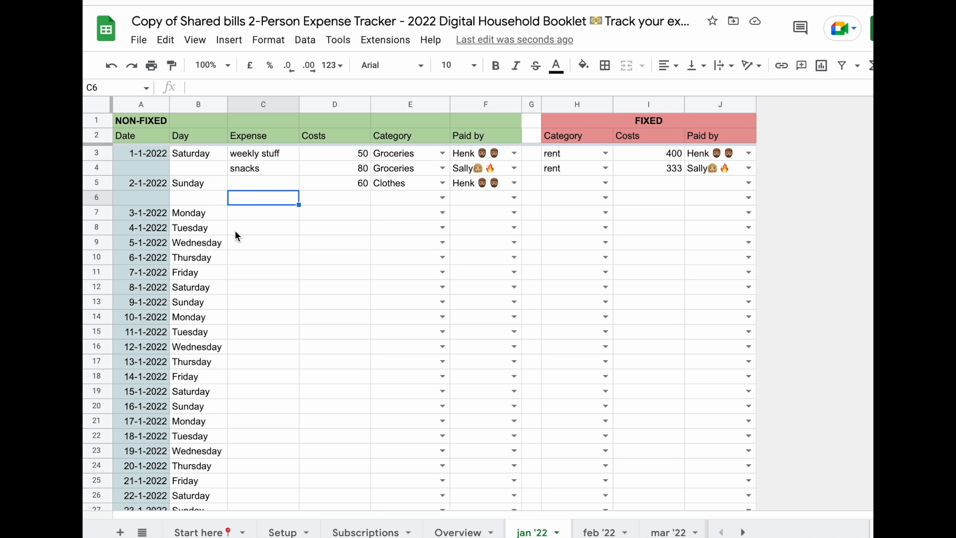
Step: Enter a Potato chips expense on 4-1-2022 with a cost of 5 and the category Groceries
left_click(272, 228)
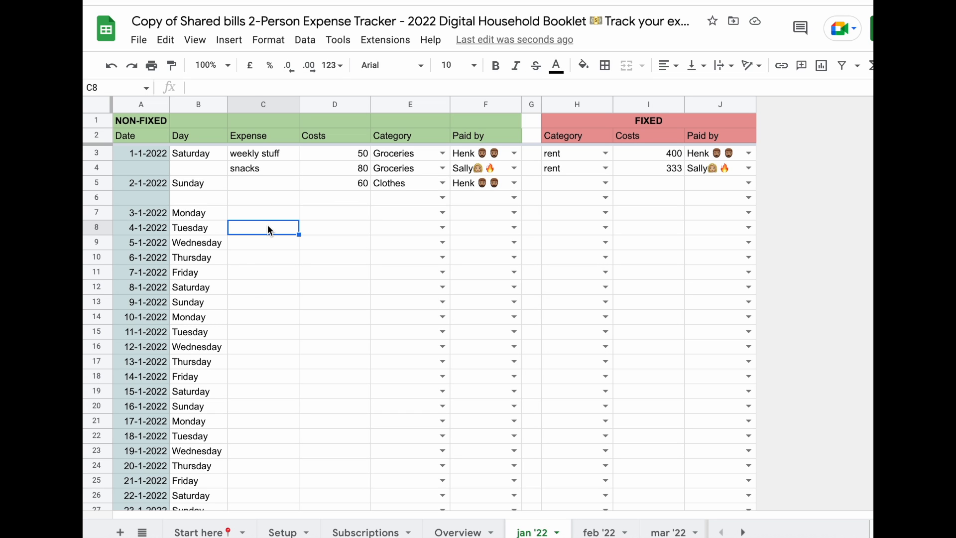
type("Potato chips")
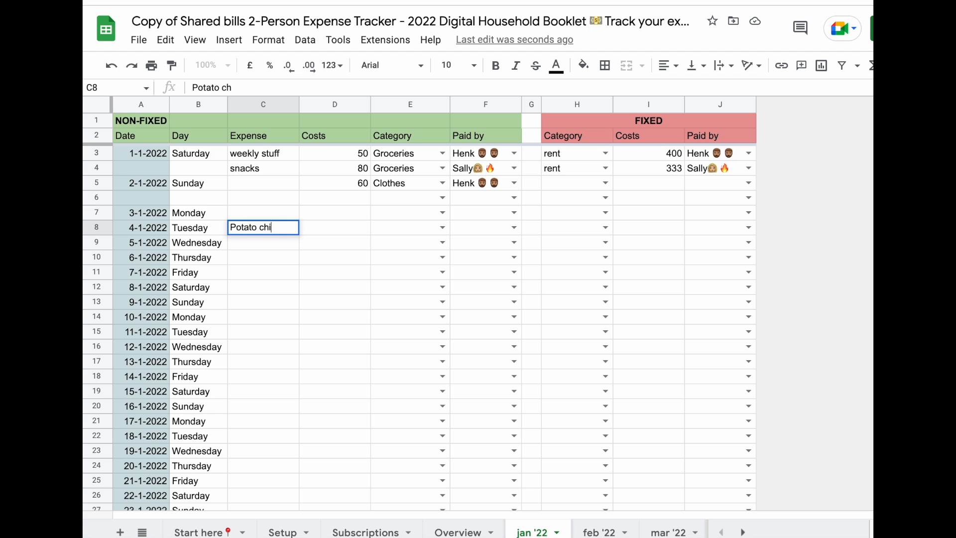
key("Tab")
type("5")
key("Tab")
key("Return")
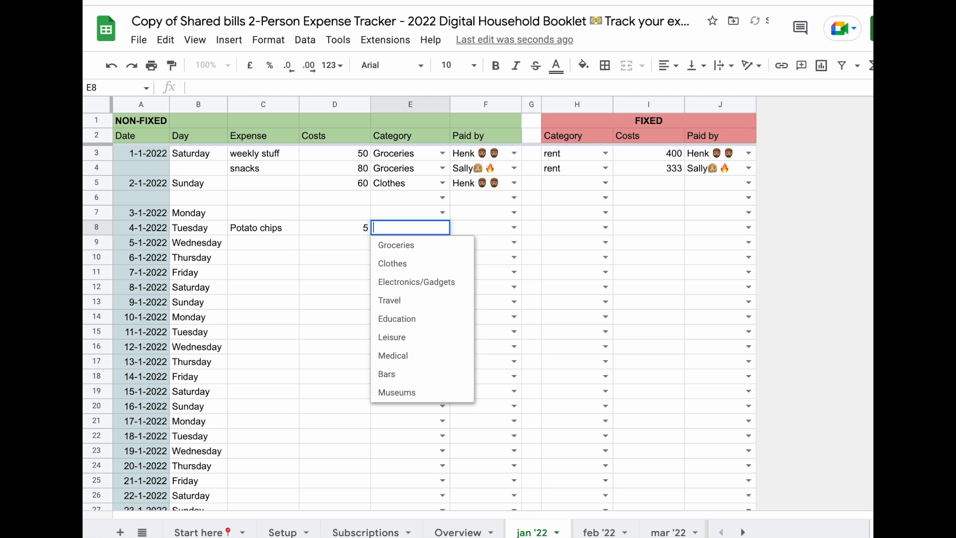
key("Down")
key("Return")
Step: Set the second person in the list as payer of the Potato chips expense
key("Up")
key("Right")
key("Return")
key("Down")
key("Down")
key("Return")
key("Left")
key("Left")
key("Left")
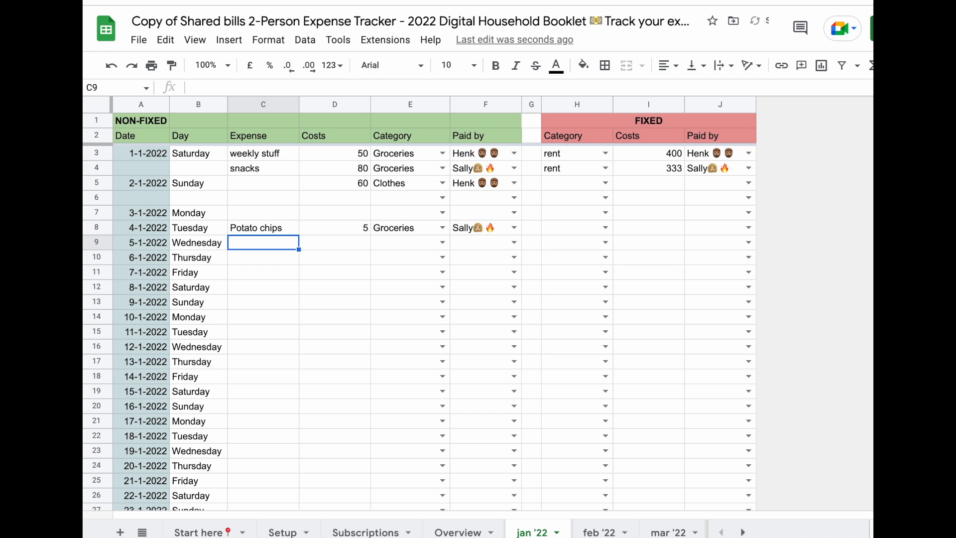
Step: Insert one empty row below the Potato chips expense in row 8
left_click(246, 228)
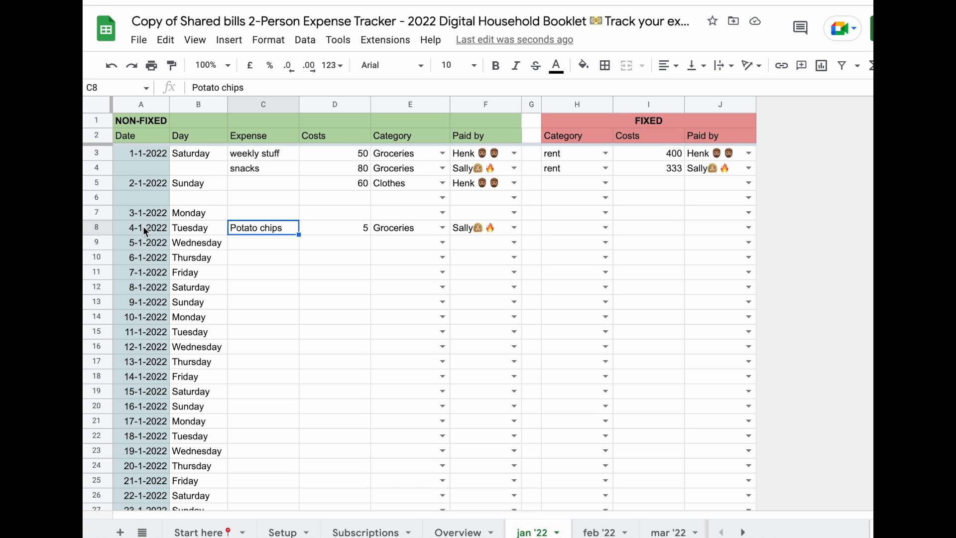
right_click(96, 228)
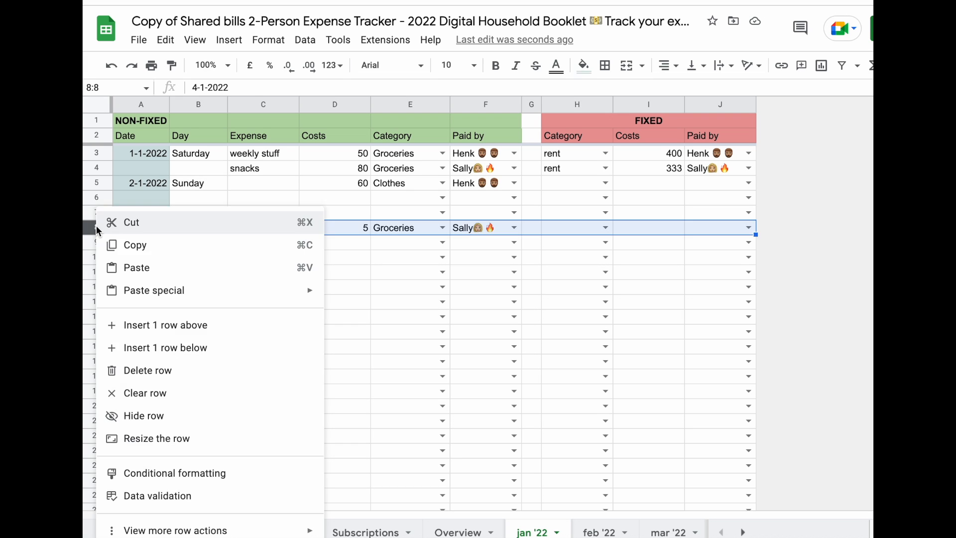
left_click(145, 347)
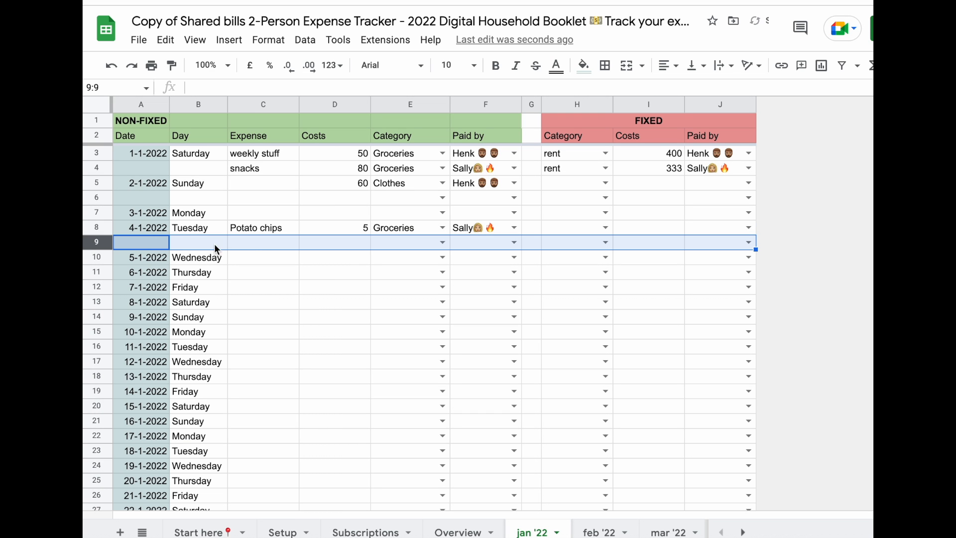
Step: Enter a Cocktails expense with a cost of 24 in the empty row 9
left_click(253, 243)
type("Cocktails")
key("Tab")
type("24")
key("Return")
key("Up")
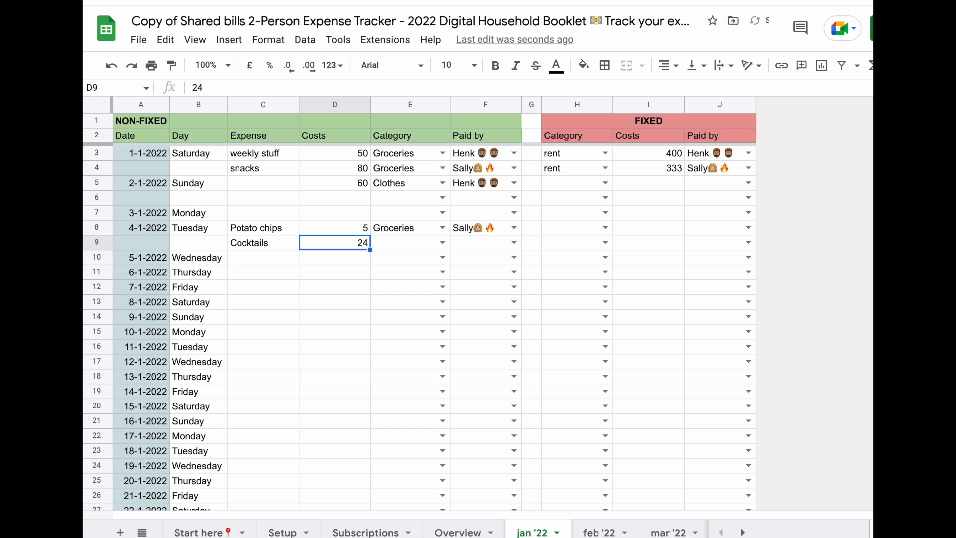
Step: Set the category of the Cocktails expense to Leisure
key("Tab")
key("Return")
key("Down")
key("Down")
key("Down")
key("Down")
key("Down")
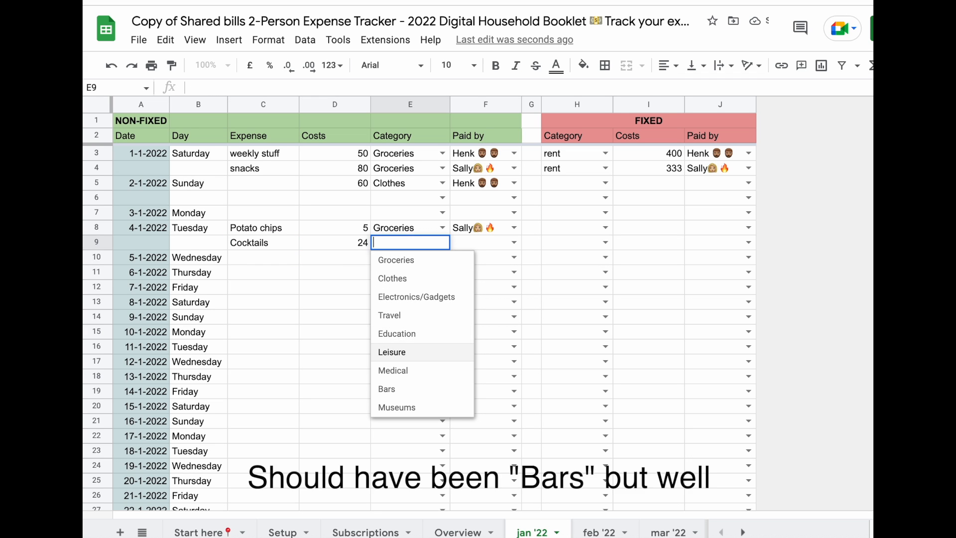
key("Return")
Step: Set the first person in the list as payer of the Cocktails expense
key("Up")
key("Tab")
key("Return")
key("Down")
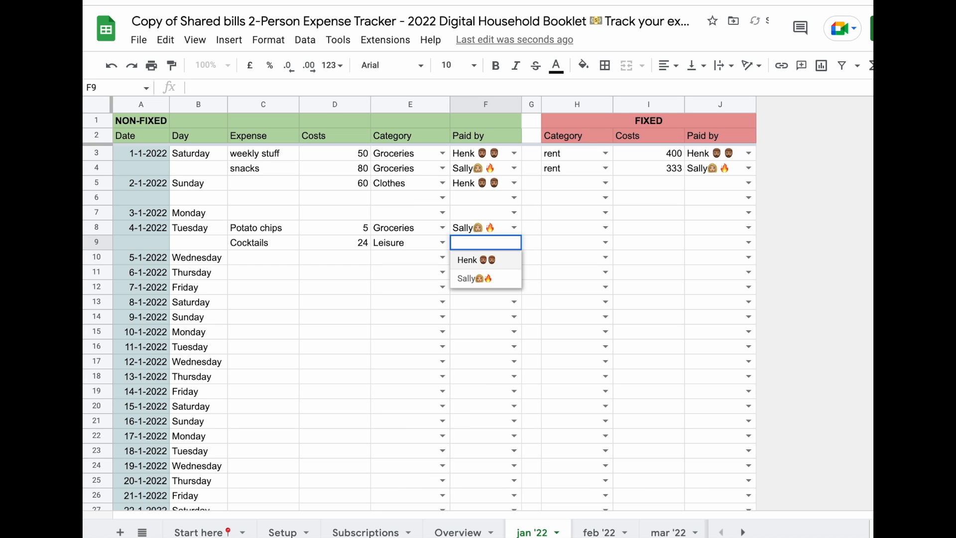
key("Return")
Step: Insert one empty row below the Cocktails expense and select its Expense cell
left_click(105, 243)
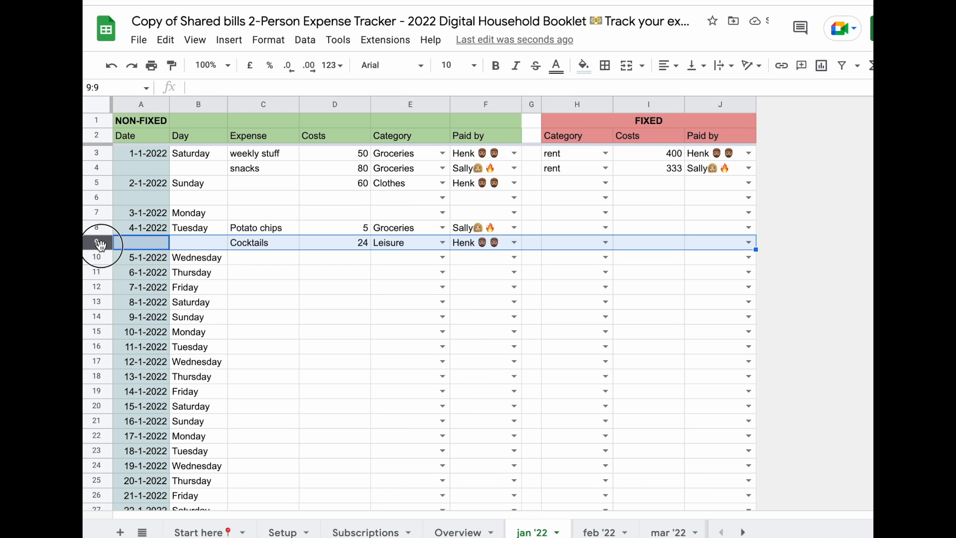
right_click(110, 246)
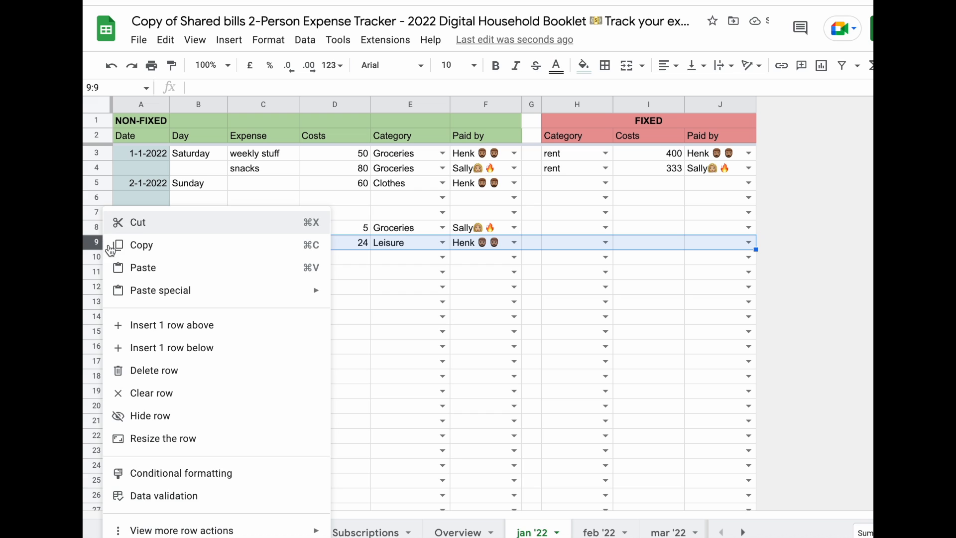
left_click(165, 348)
left_click(259, 259)
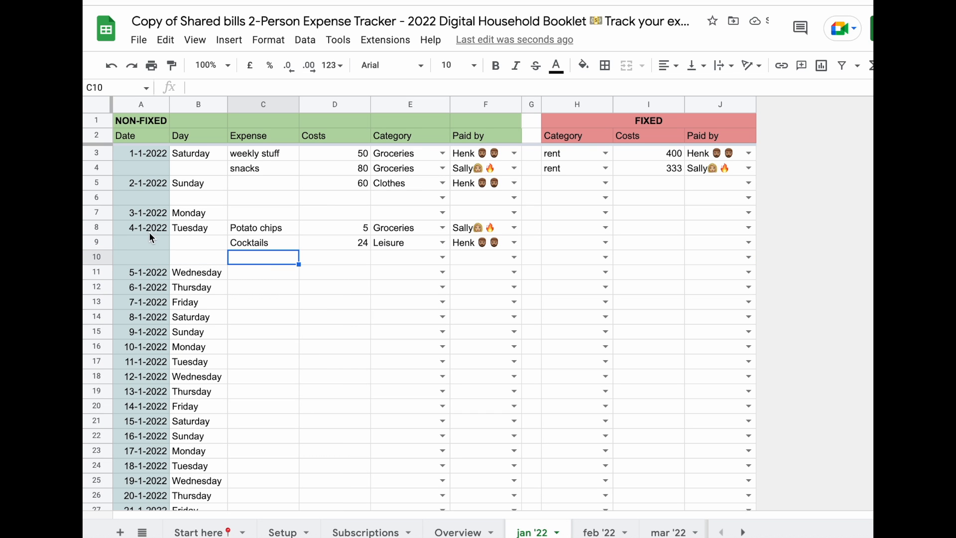
Step: Look through the monthly totals and savings rows on the Overview sheet
left_click(468, 526)
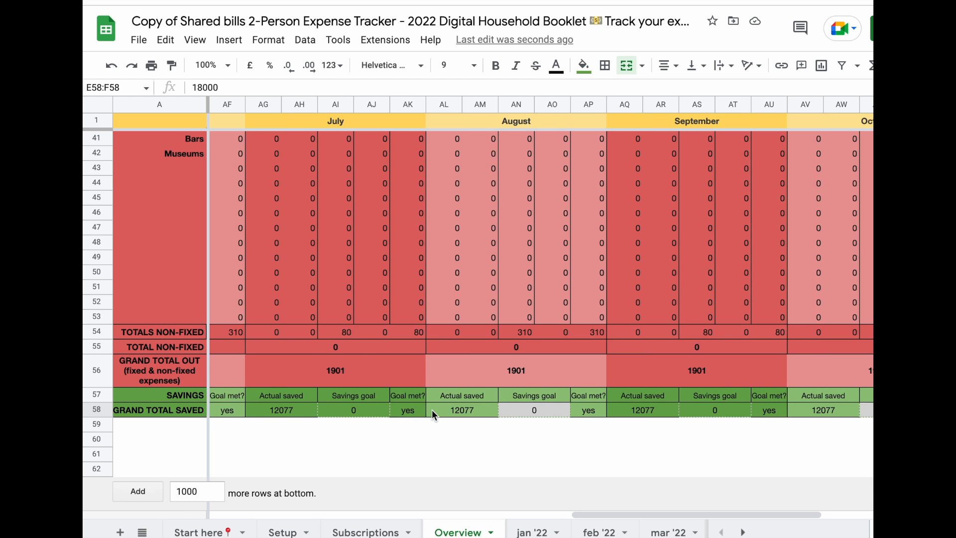
scroll(431, 409, "right", 10)
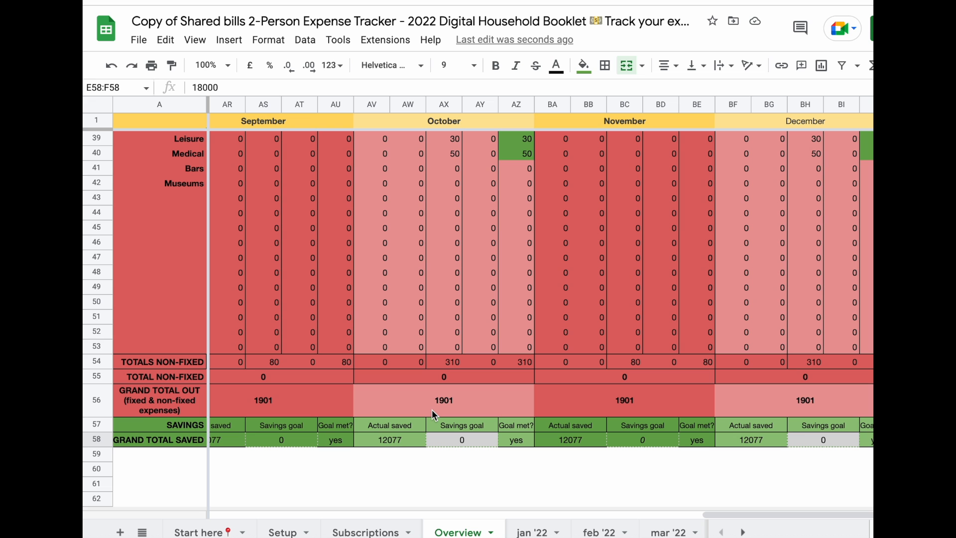
scroll(431, 410, "left", 10)
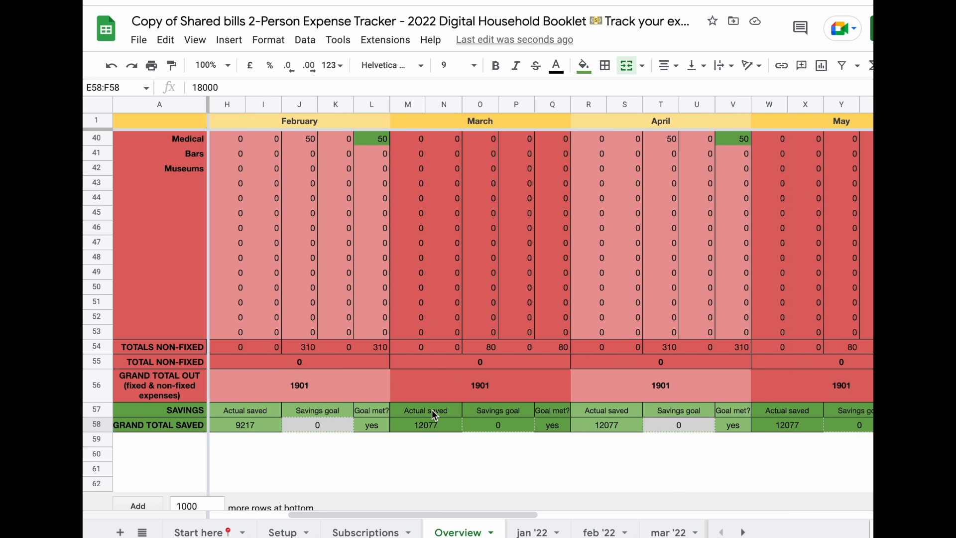